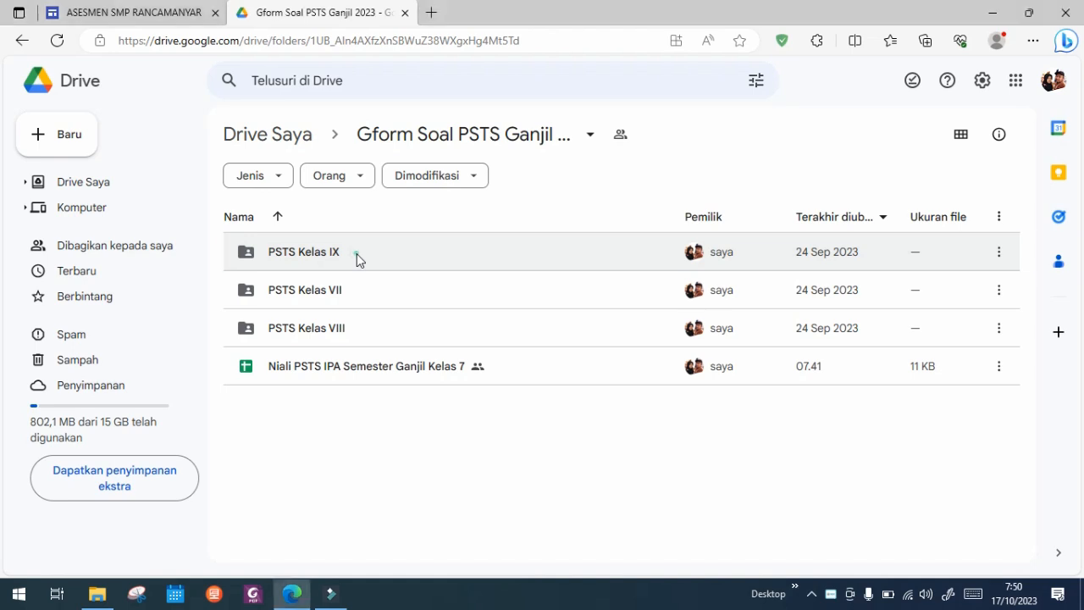
Step: Open the form "PSTS Ganjil - IPA Kelas IX" from the PSTS Kelas IX folder
double_click(356, 253)
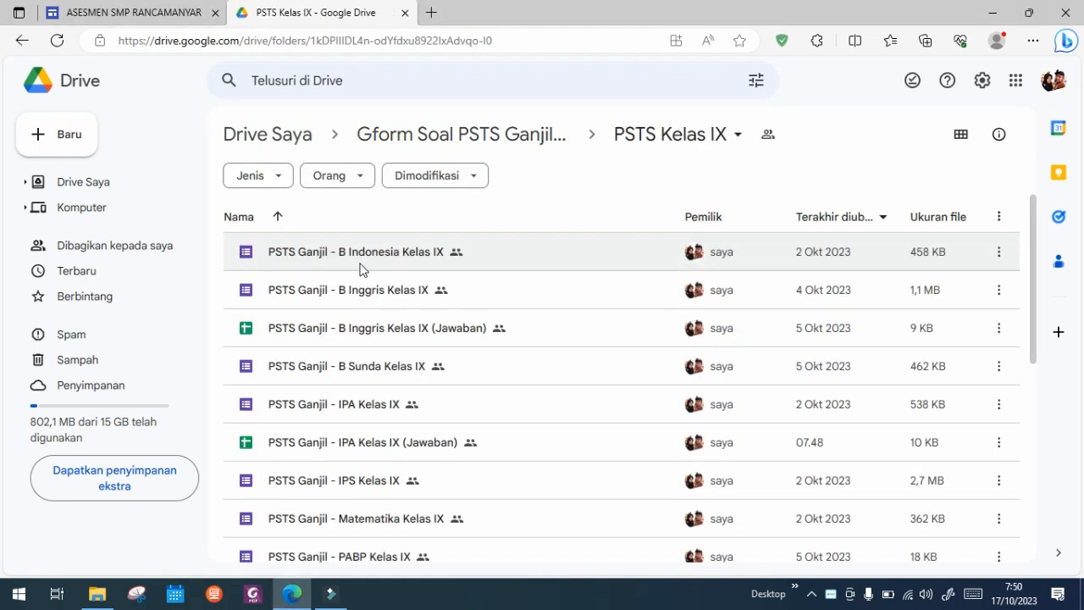
click(344, 406)
double_click(345, 410)
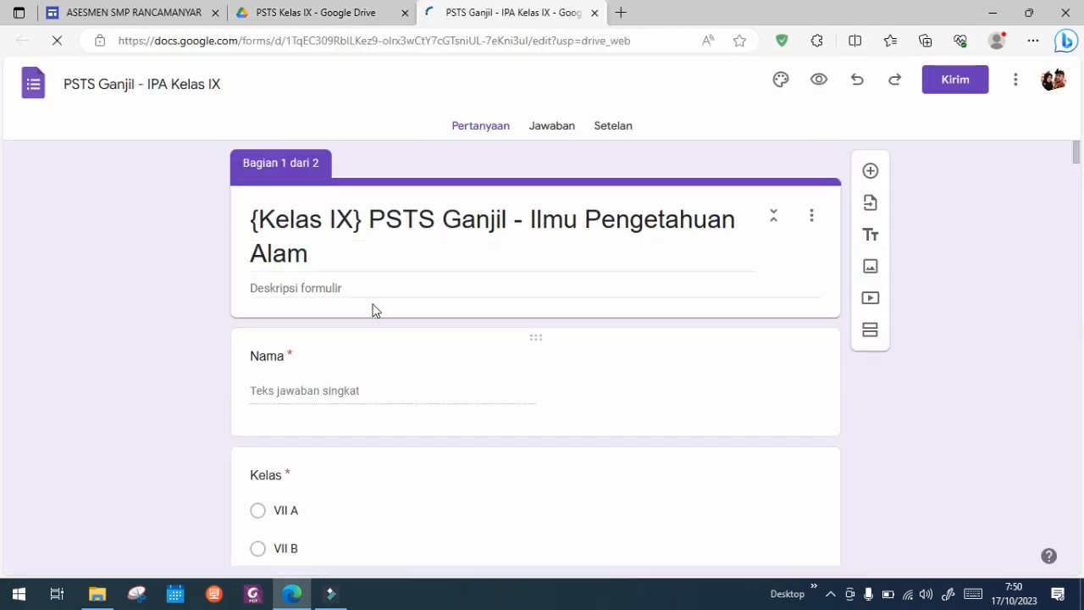
Step: Show the form's responses and open them in the linked spreadsheet
click(543, 132)
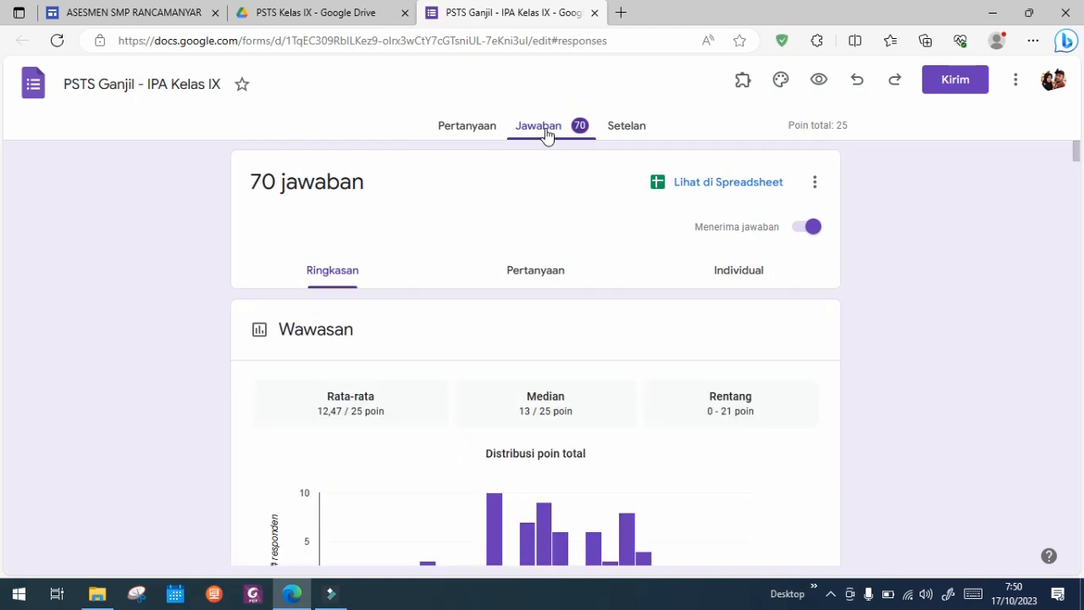
click(715, 190)
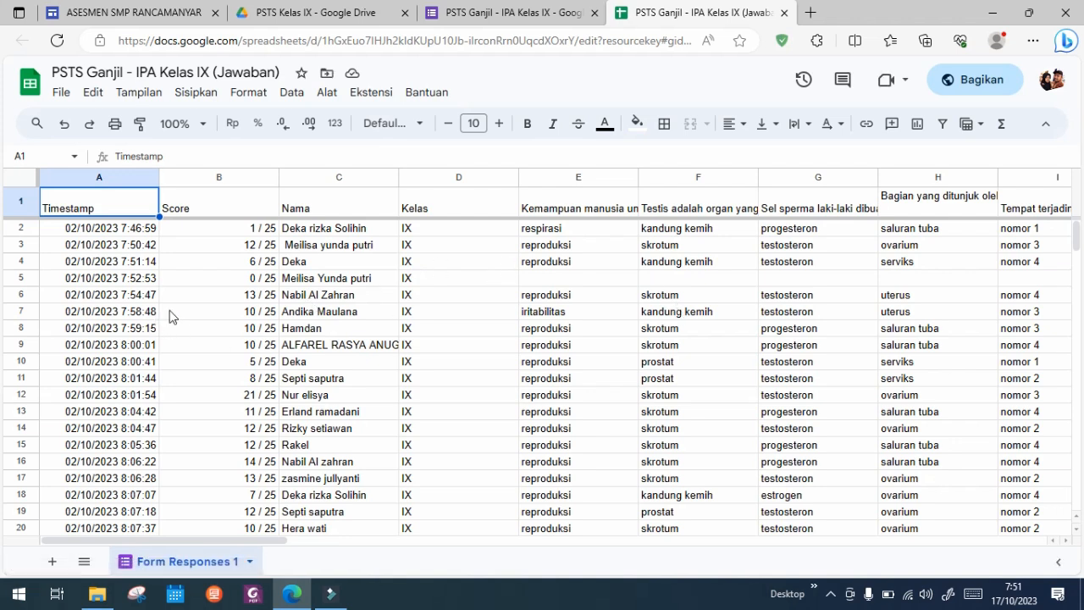
click(244, 210)
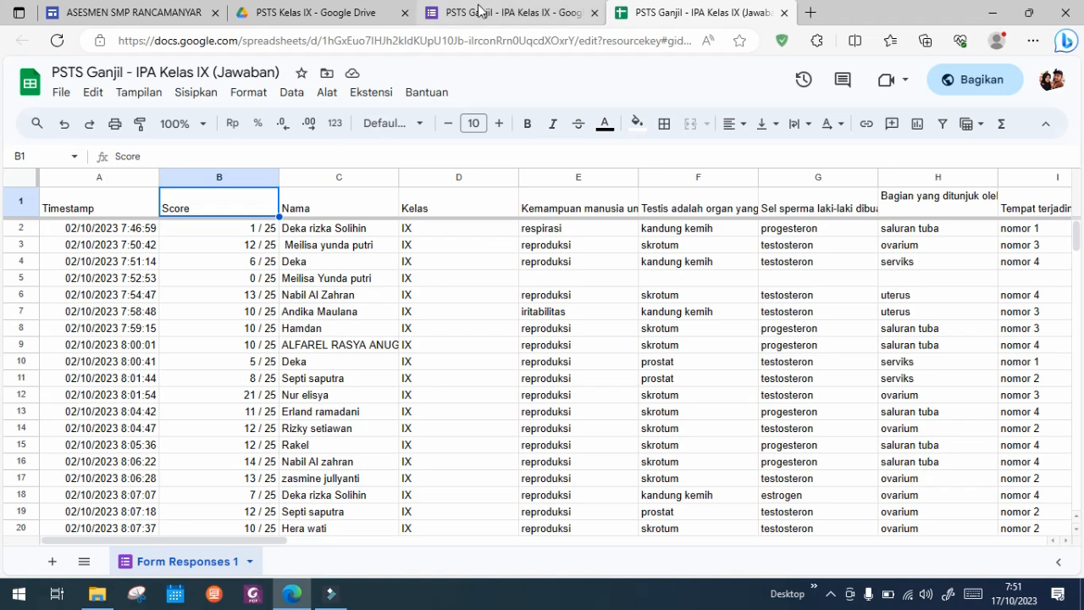
Step: Look at the form's other response options, such as the CSV download, and return to the response spreadsheet
click(513, 10)
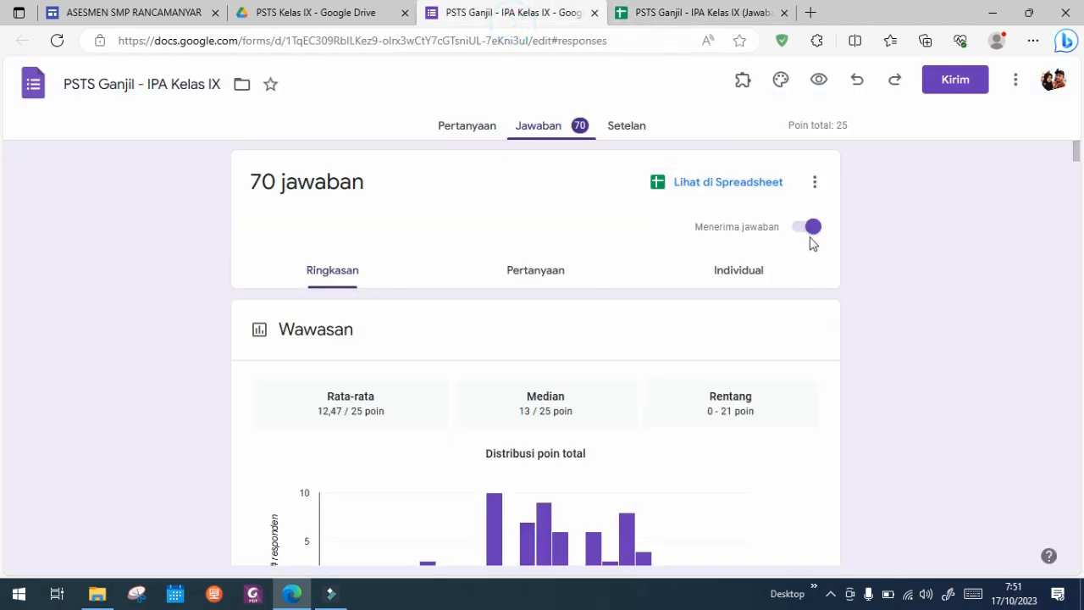
click(816, 183)
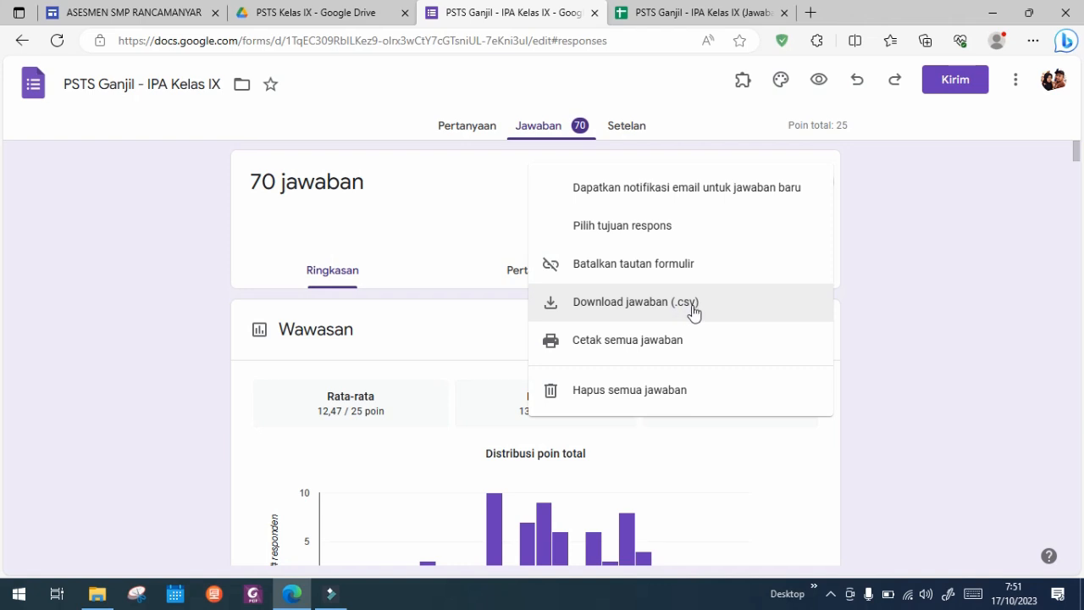
click(491, 194)
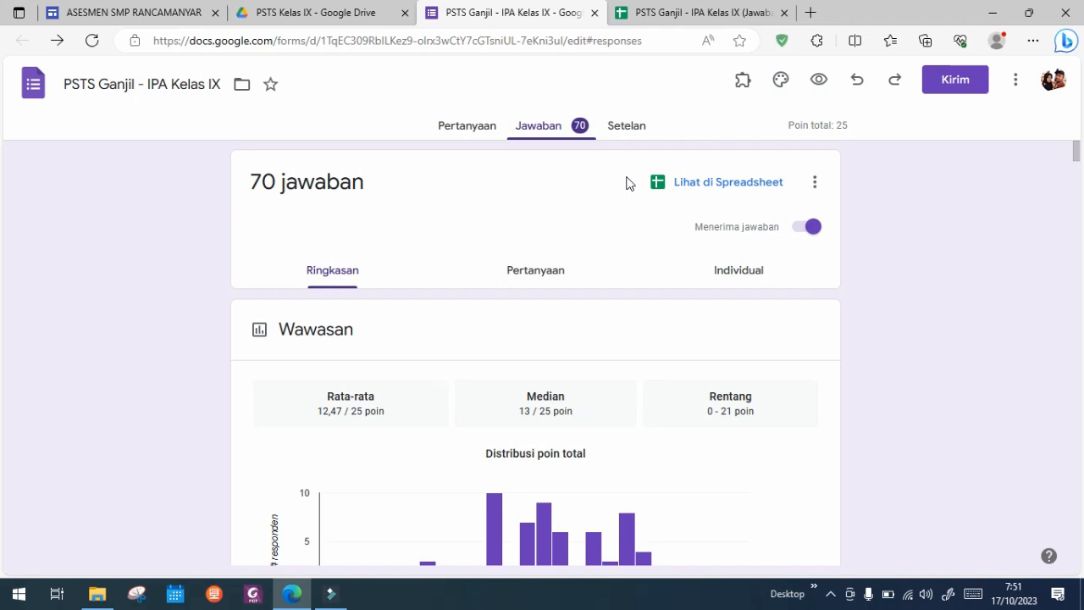
click(684, 10)
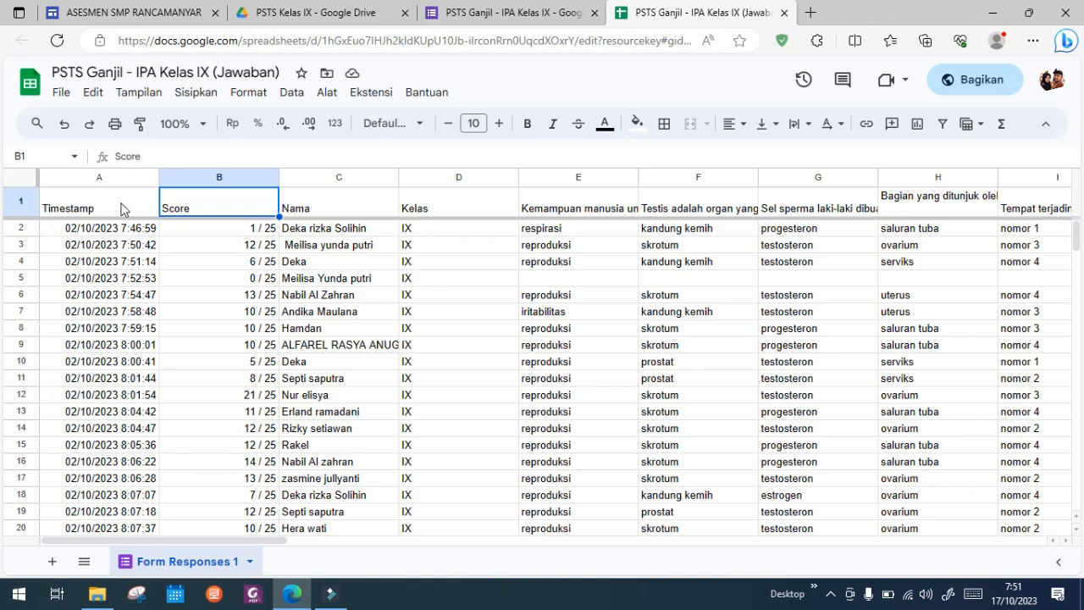
Step: Hide the question answer columns E through AD in the response sheet
click(443, 295)
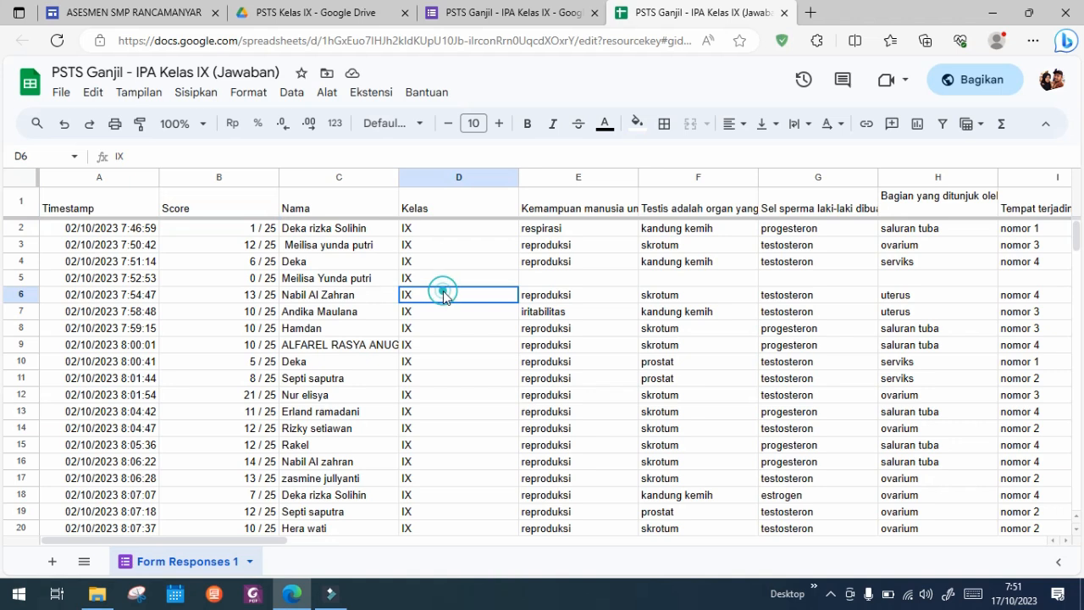
click(546, 210)
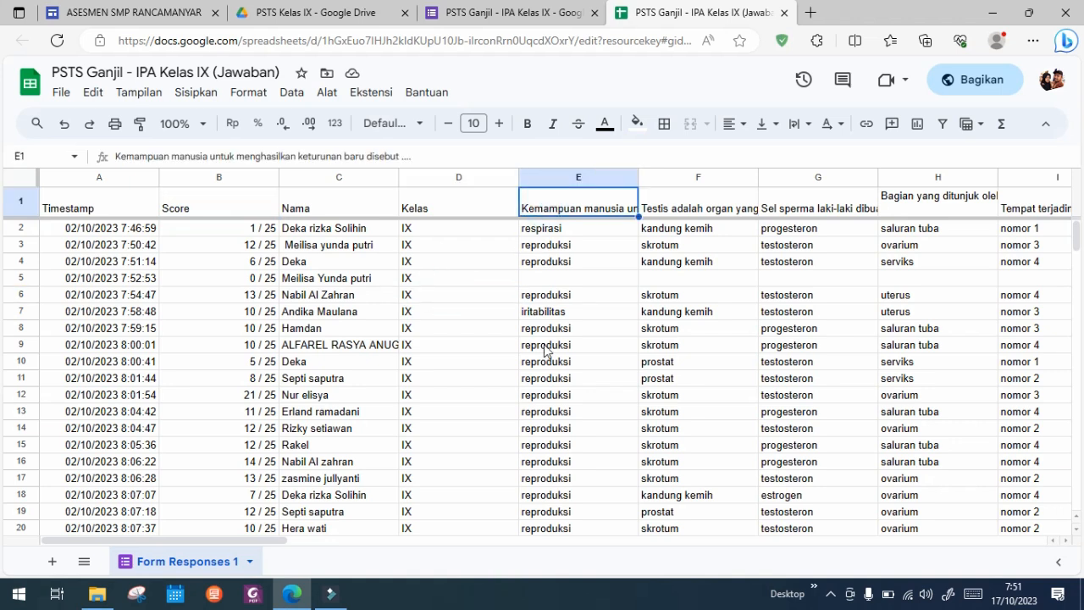
click(588, 176)
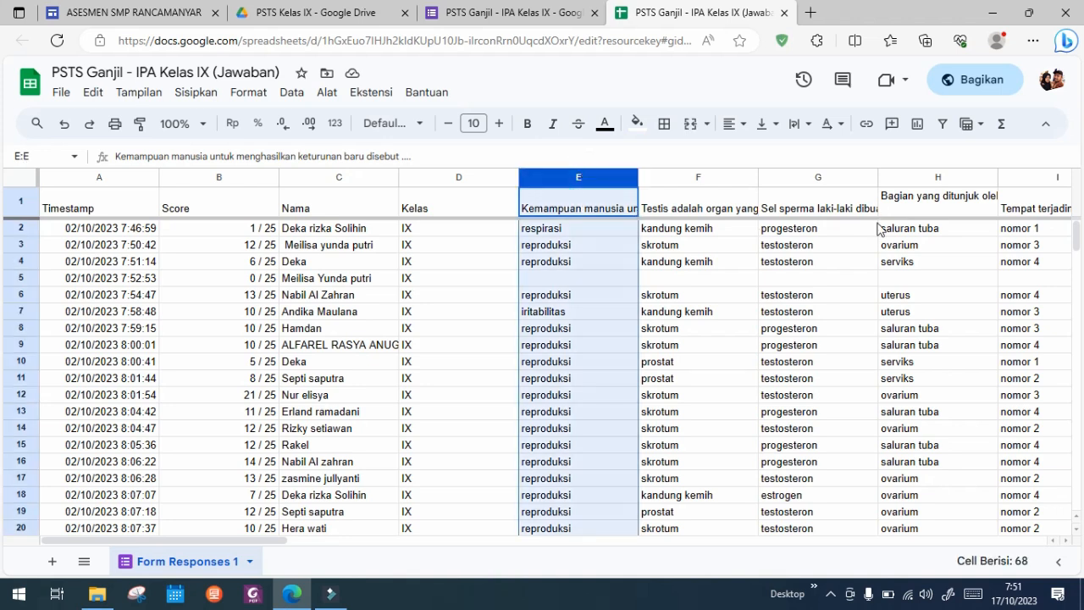
shift+click(805, 177)
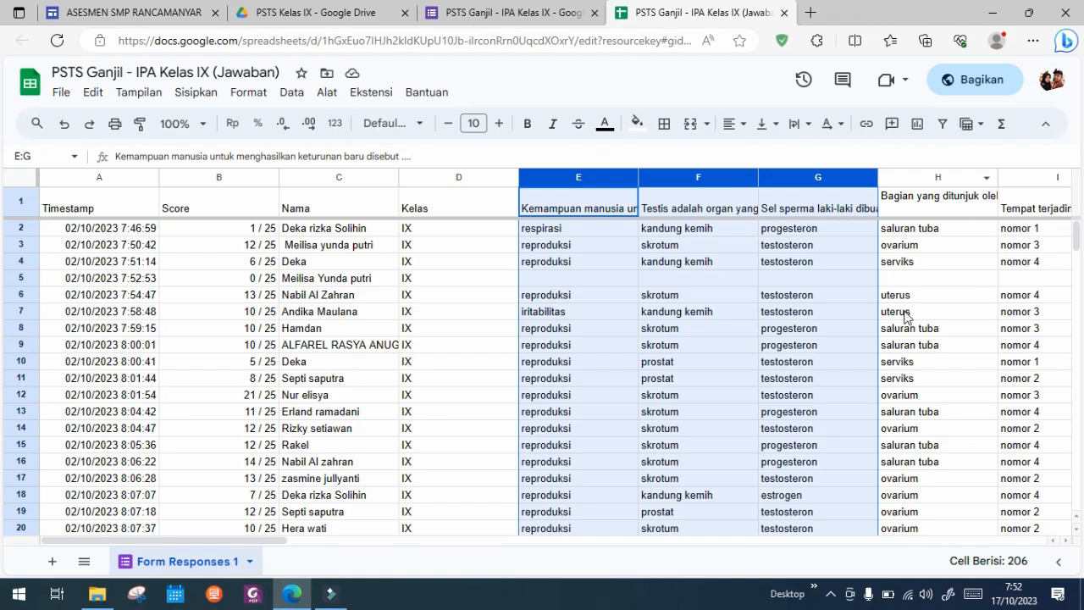
scroll(869, 333, right, 5)
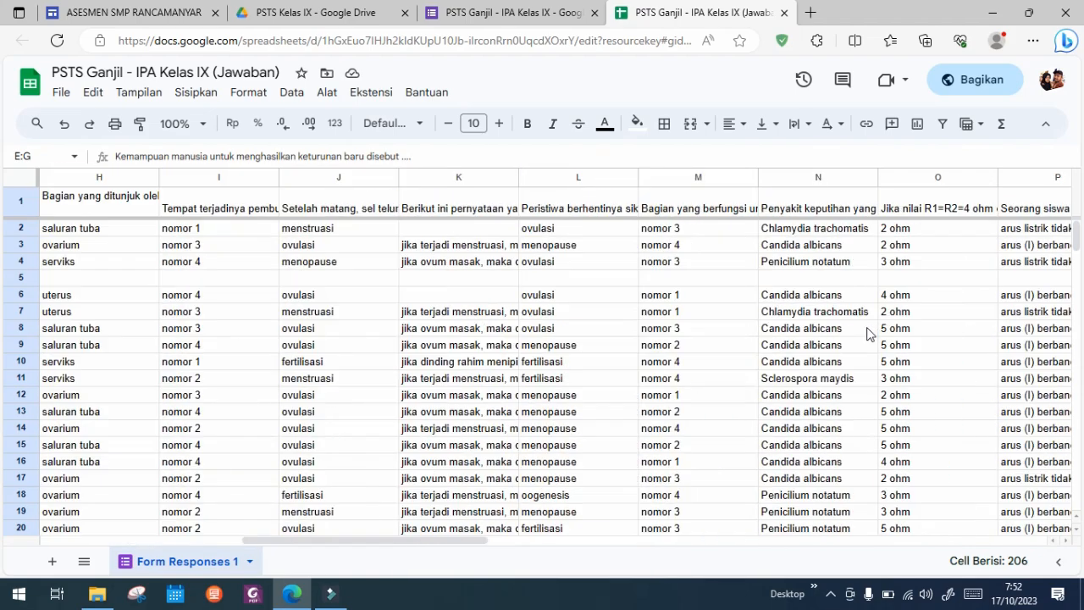
scroll(870, 332, right, 6)
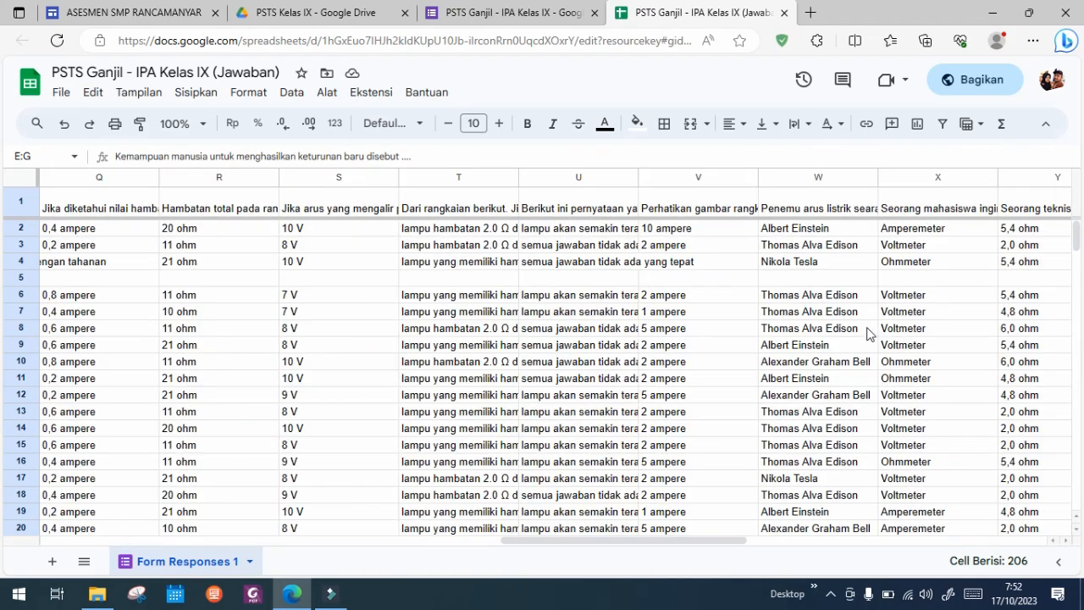
scroll(867, 333, right, 7)
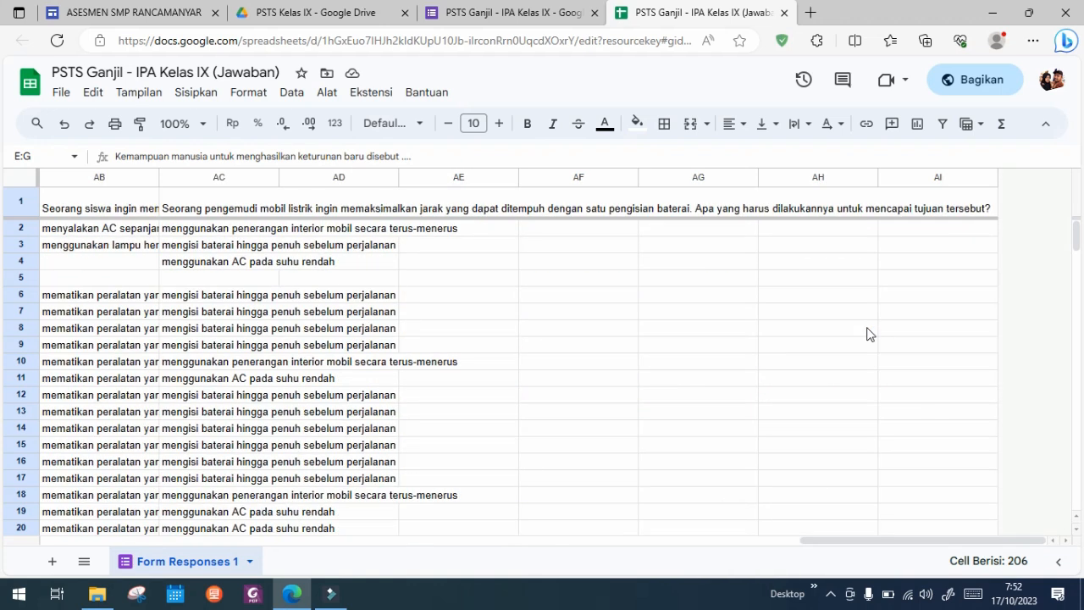
shift+click(366, 178)
scroll(227, 311, left, 7)
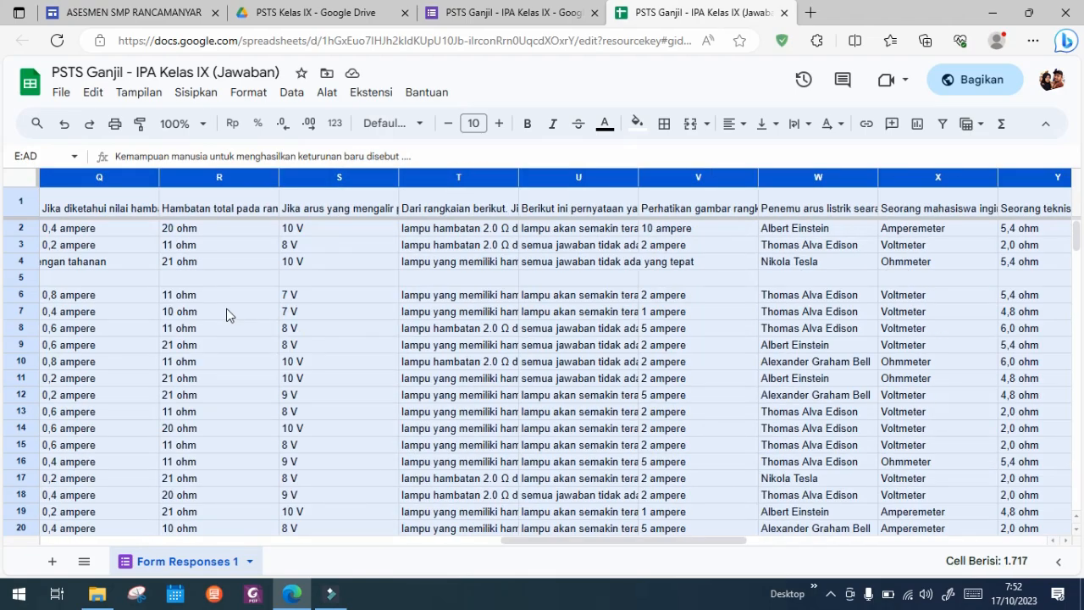
scroll(227, 311, left, 10)
scroll(226, 312, right, 4)
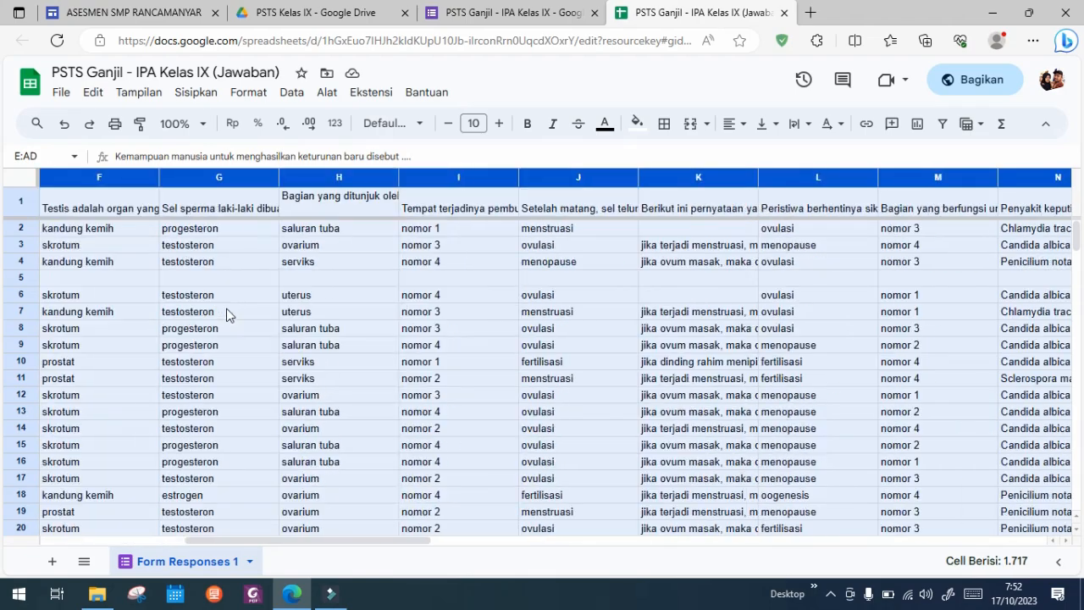
scroll(226, 312, left, 4)
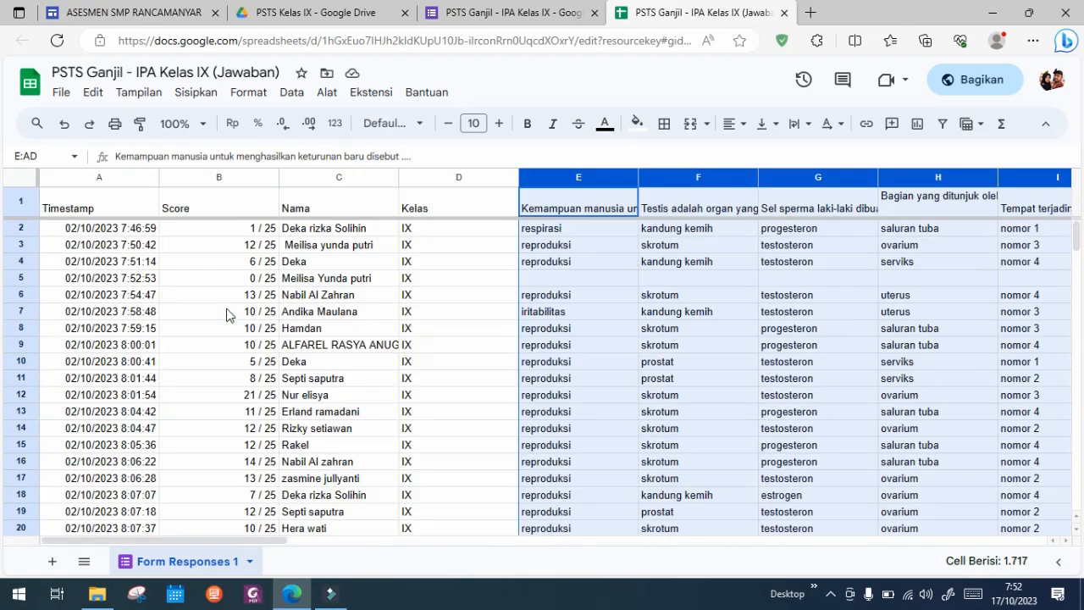
right_click(575, 251)
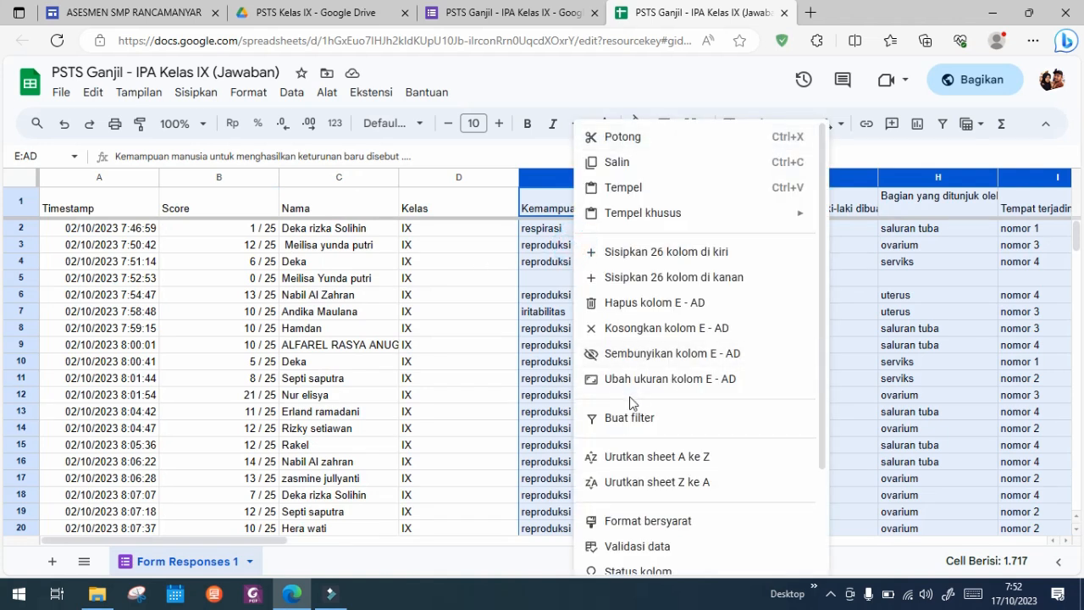
click(656, 354)
click(595, 265)
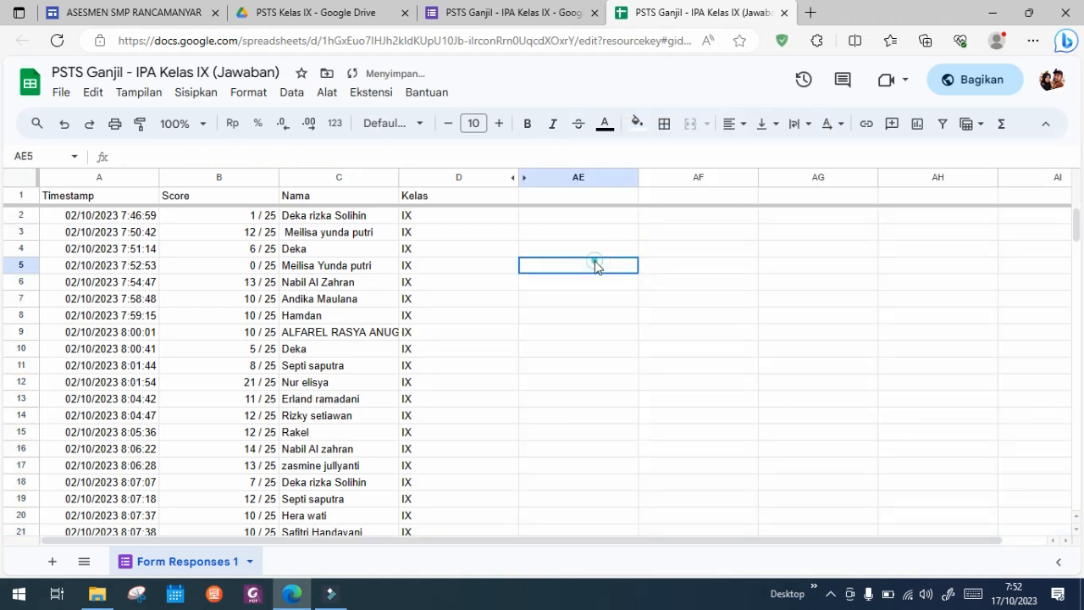
Step: Add the column header "Nilai PSTS" in cell AE1
click(568, 215)
click(567, 197)
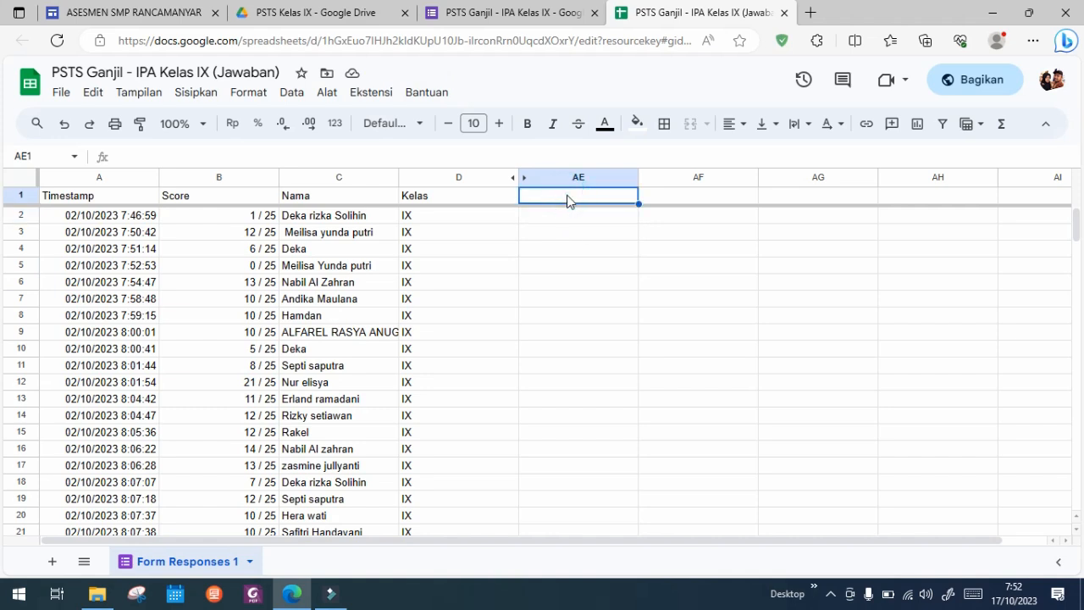
text(Nilai)
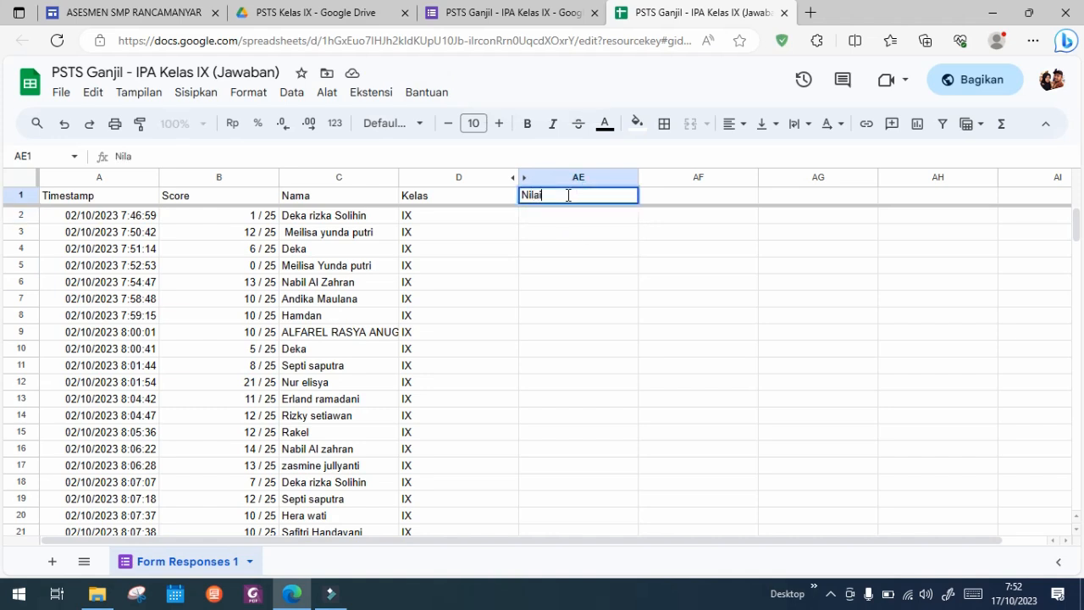
text( PSTS)
key(Return)
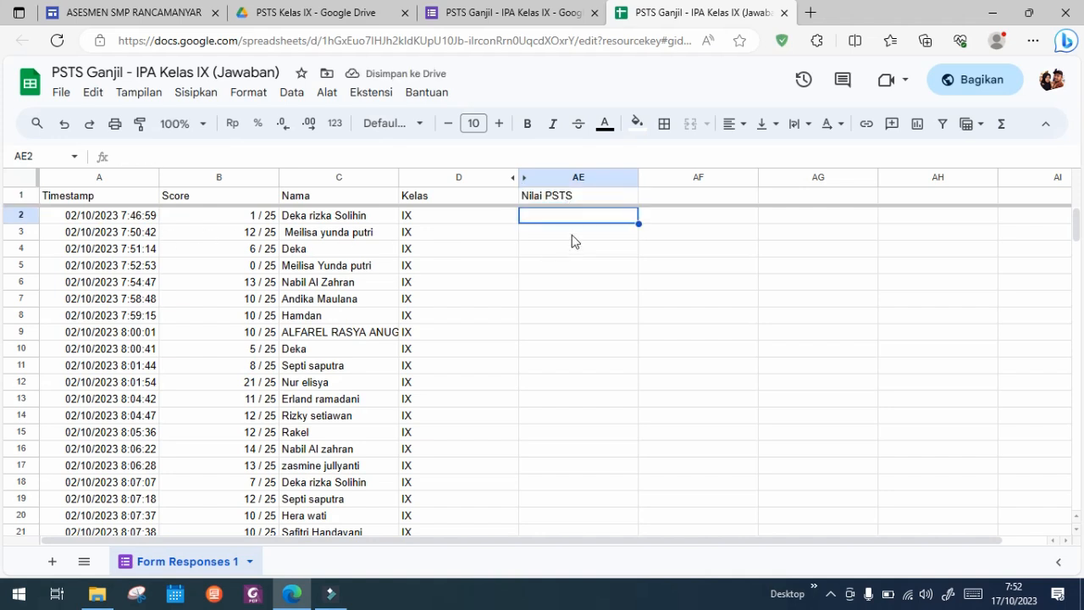
Step: Calculate the grade in AE2 with =B2/25*100 and accept the autofill suggestion for the rest of the Nilai PSTS column
text(=)
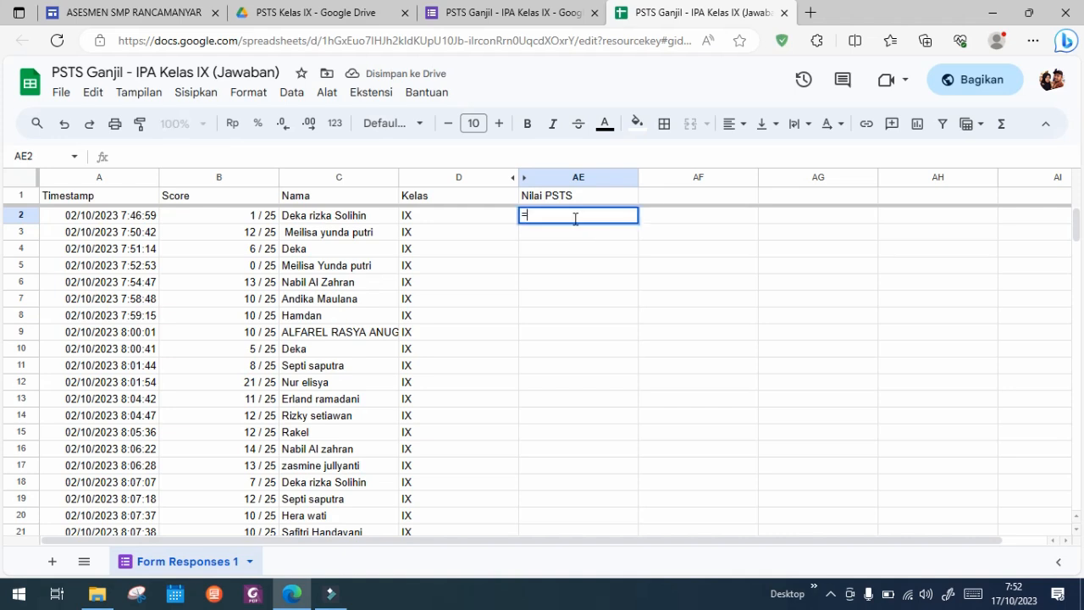
click(225, 218)
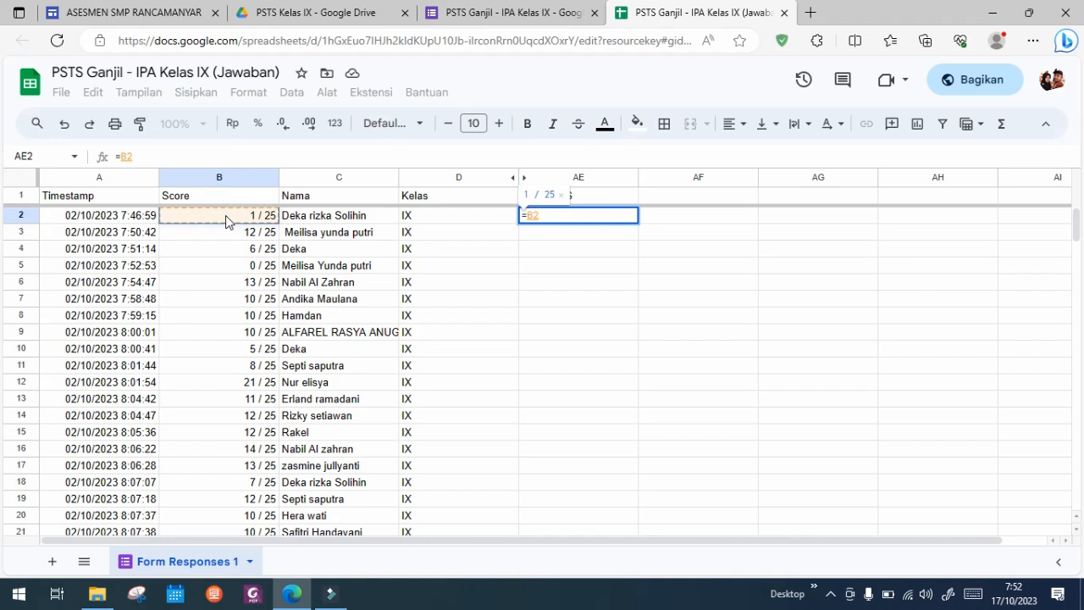
text(/)
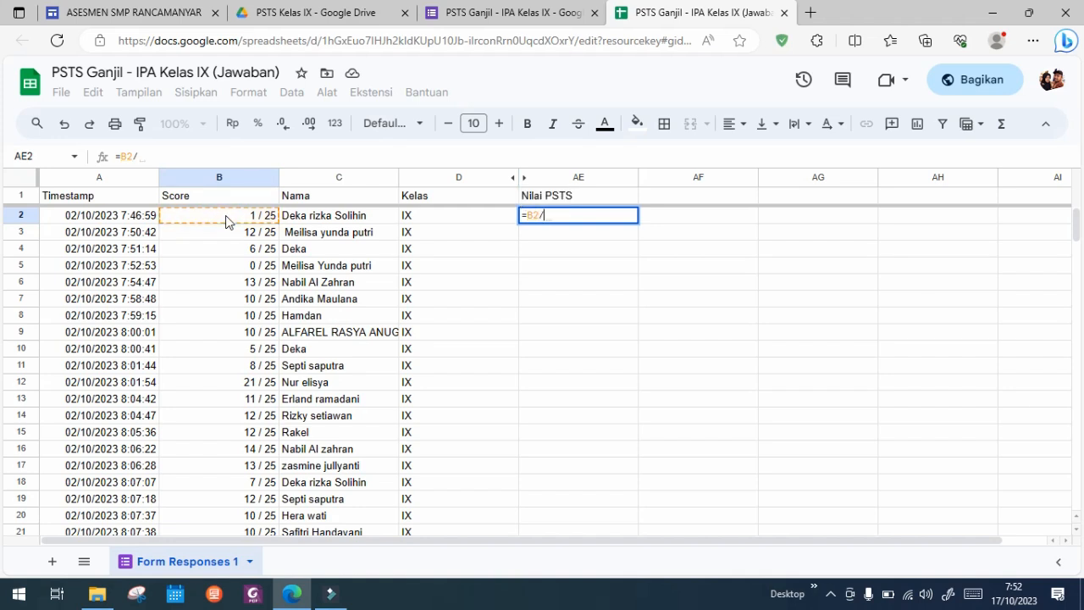
text(25)
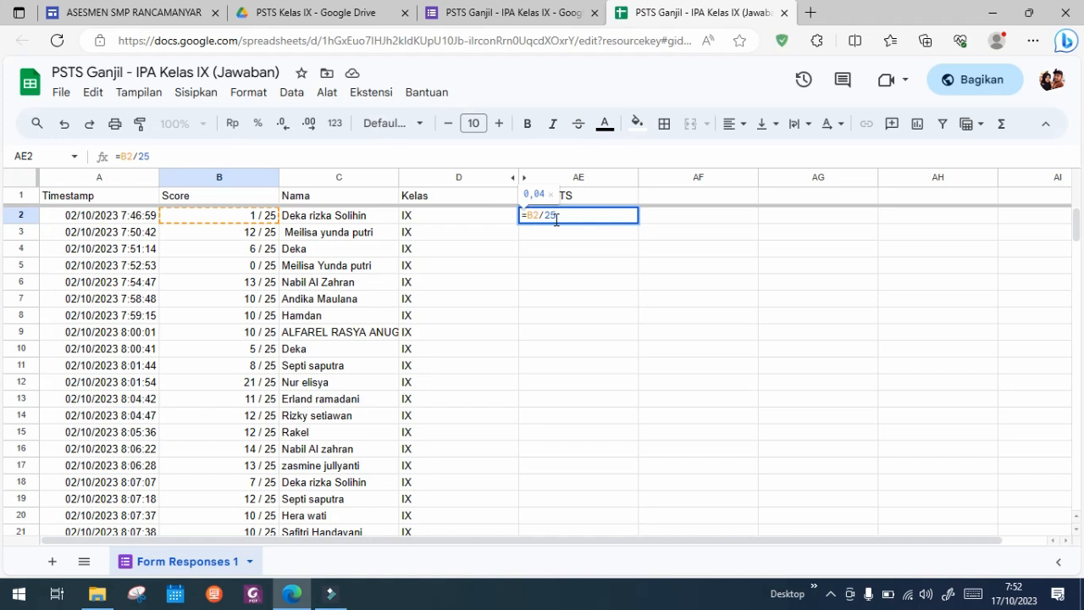
text(*)
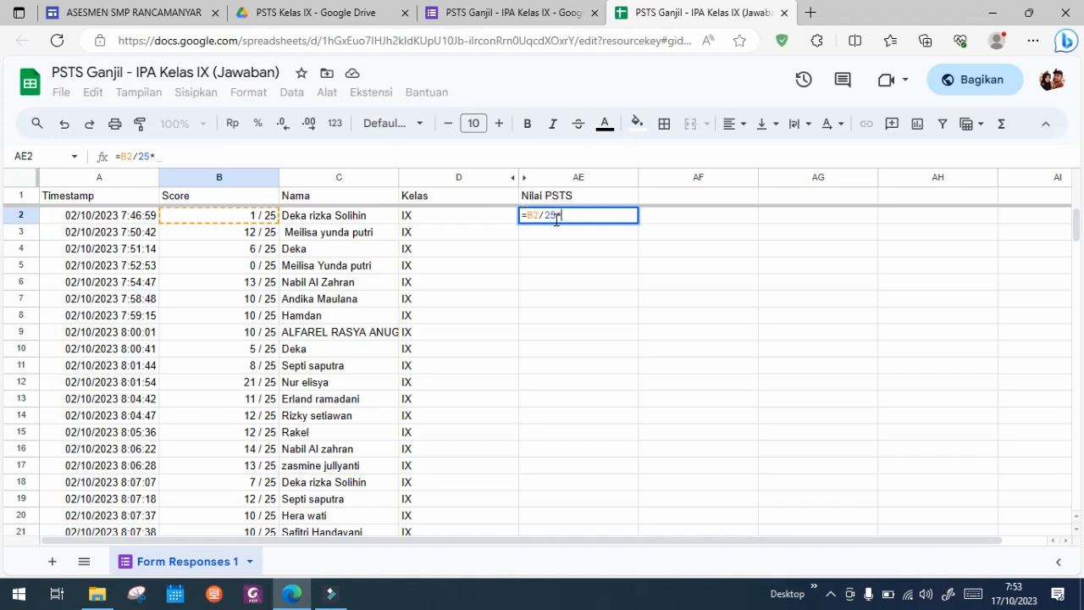
key(BackSpace)
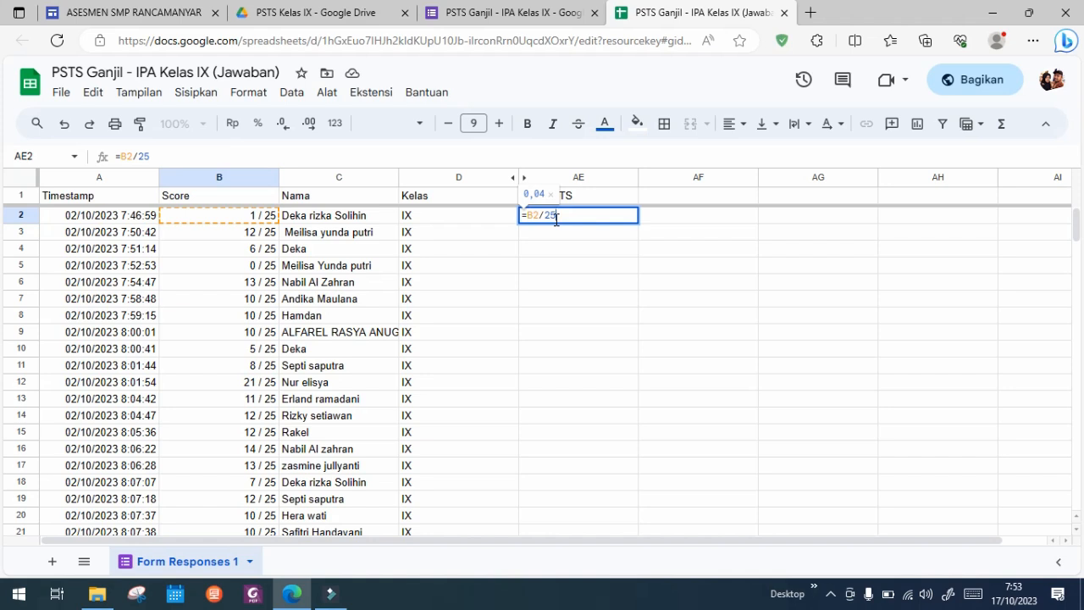
text(*)
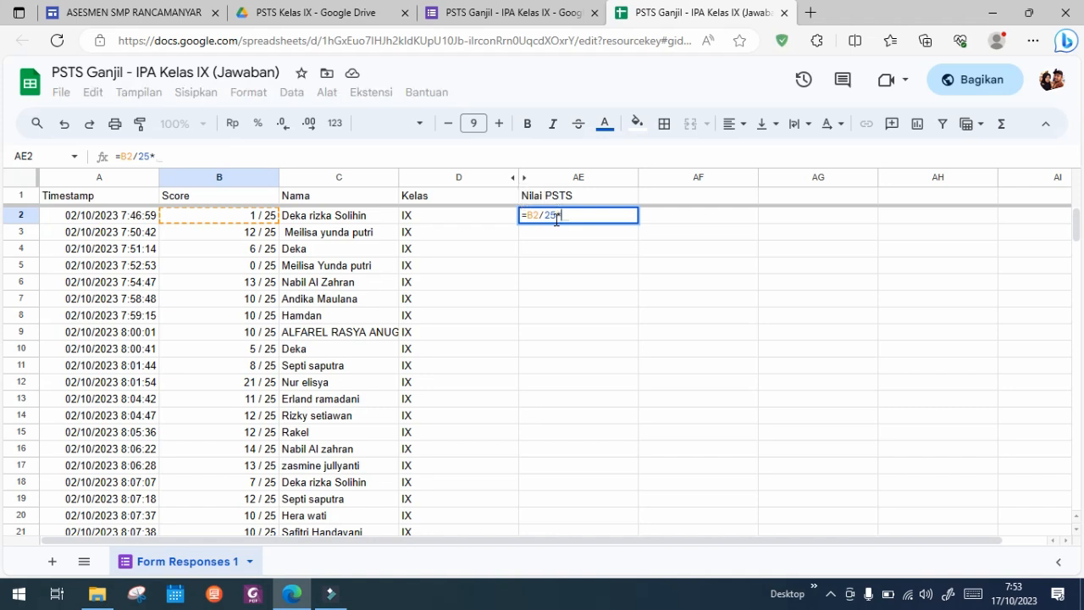
text(100)
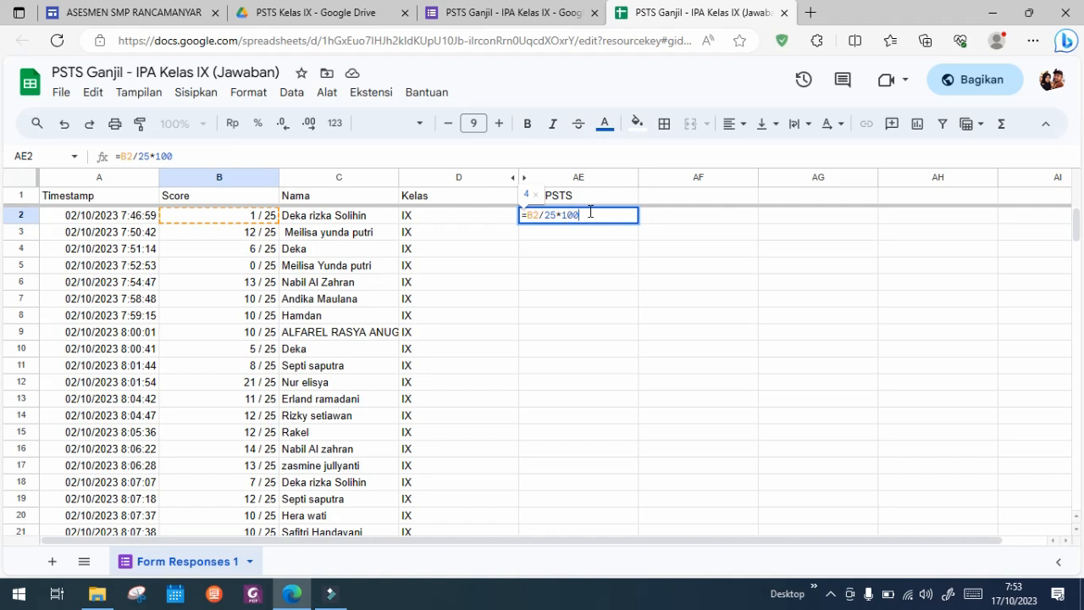
key(Return)
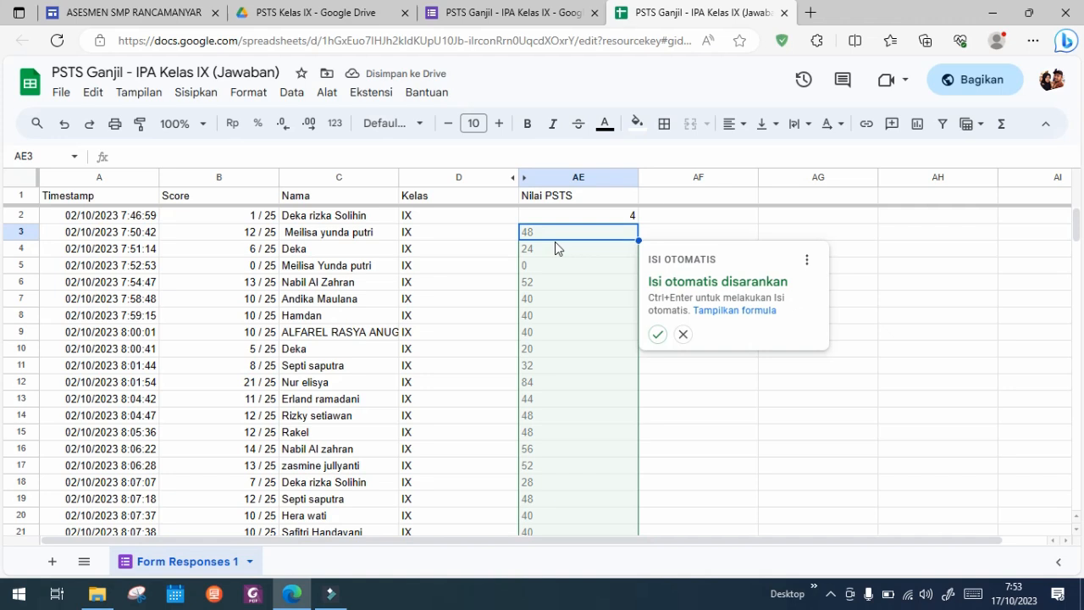
click(658, 336)
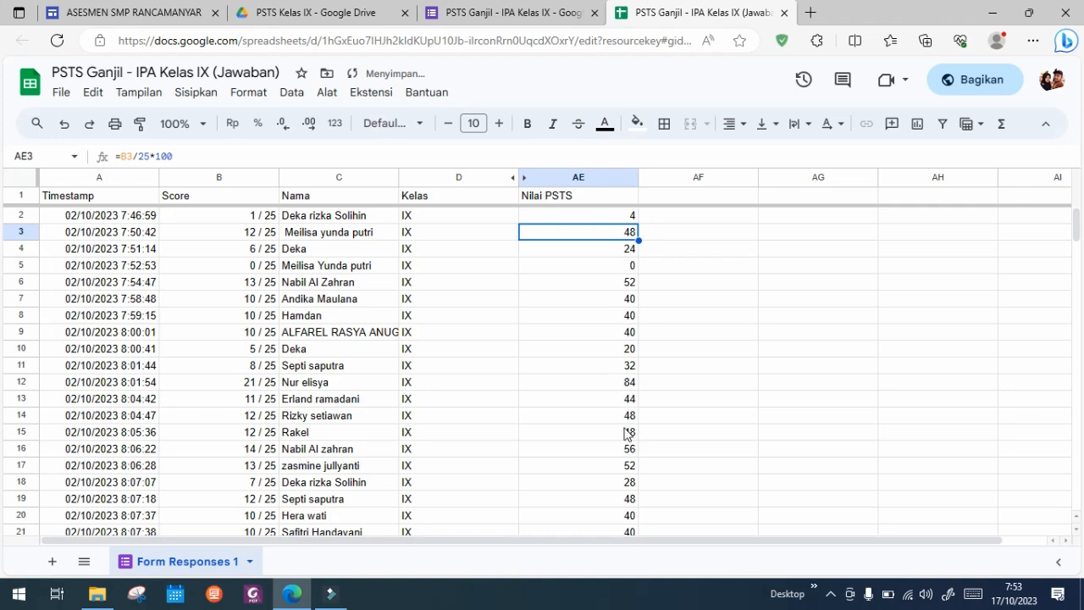
click(595, 251)
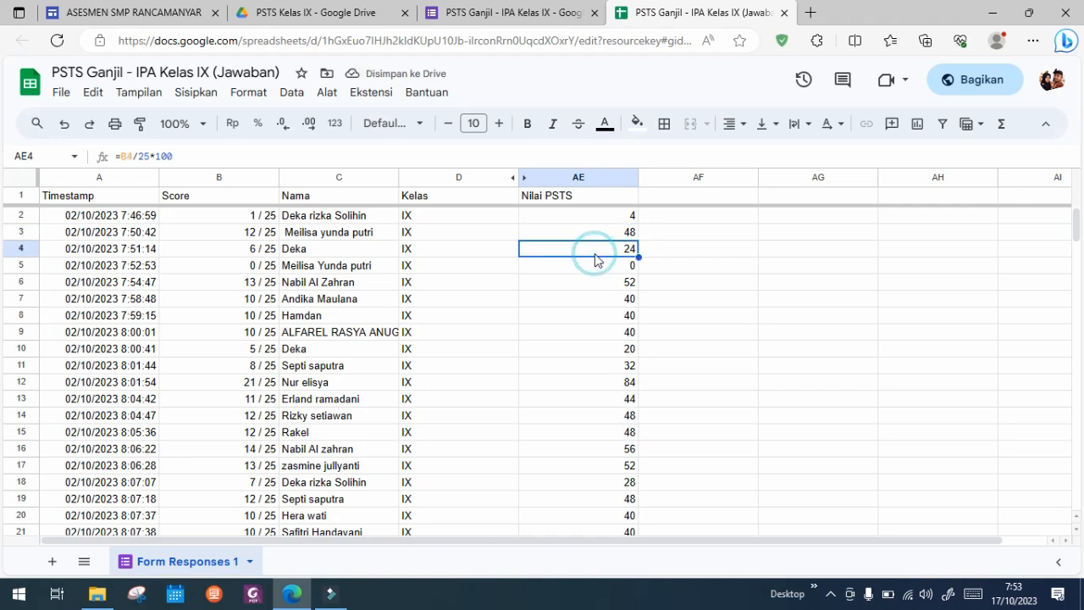
Step: Narrow the Nilai PSTS and Kelas columns and centre the contents of both columns horizontally
drag(636, 177, 583, 177)
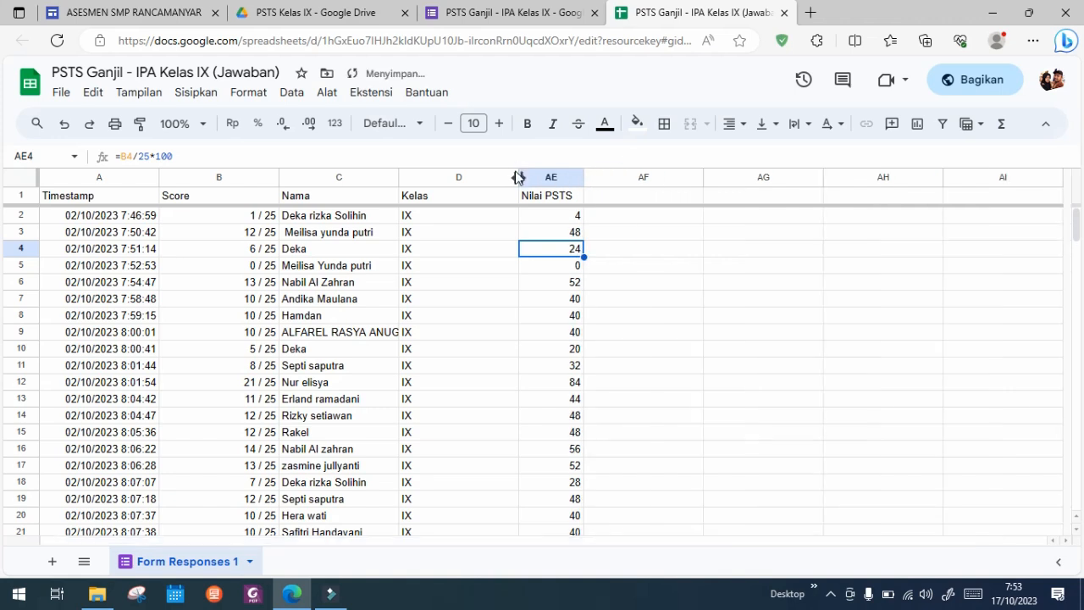
drag(518, 178, 442, 178)
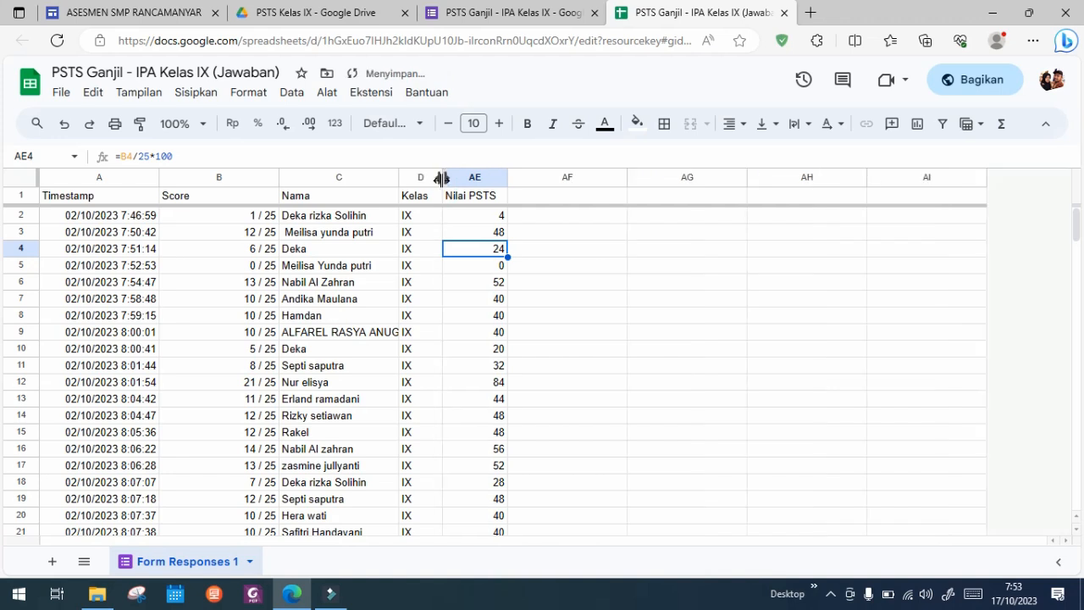
click(412, 213)
drag(413, 213, 416, 178)
click(421, 177)
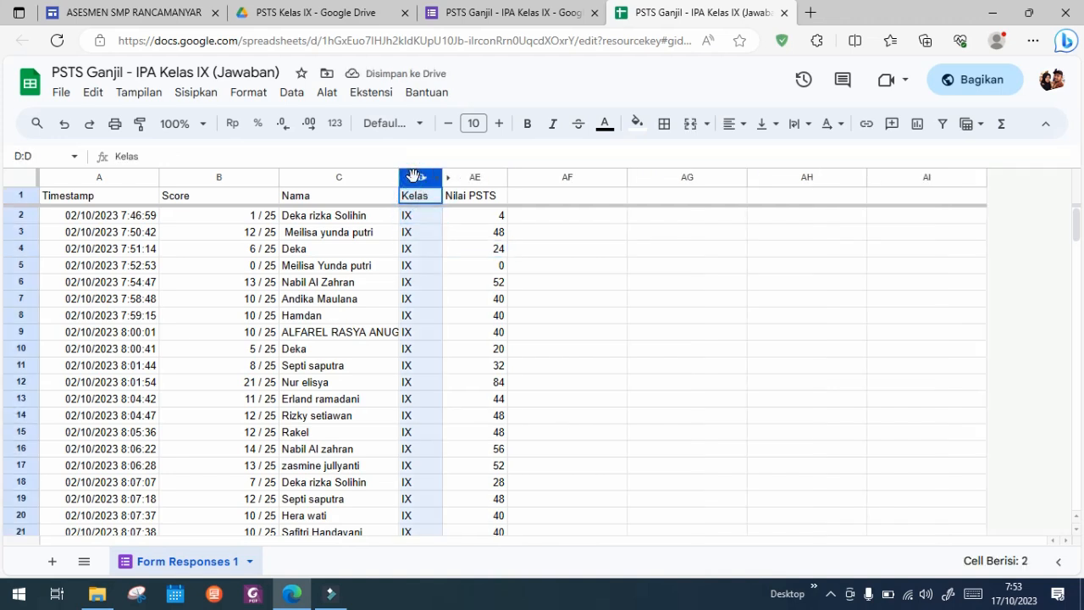
shift+click(473, 177)
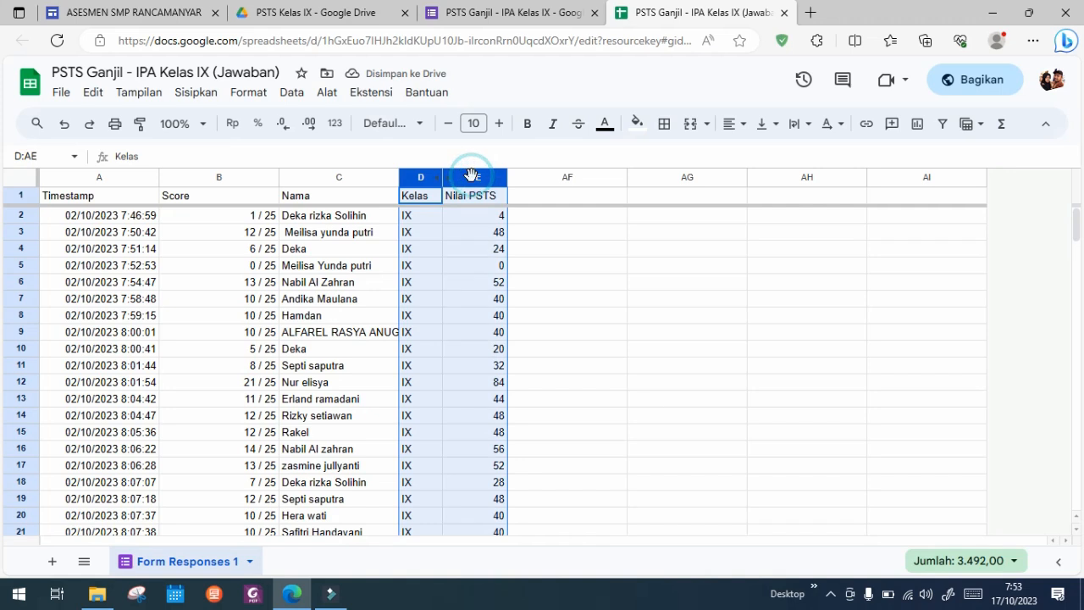
click(731, 123)
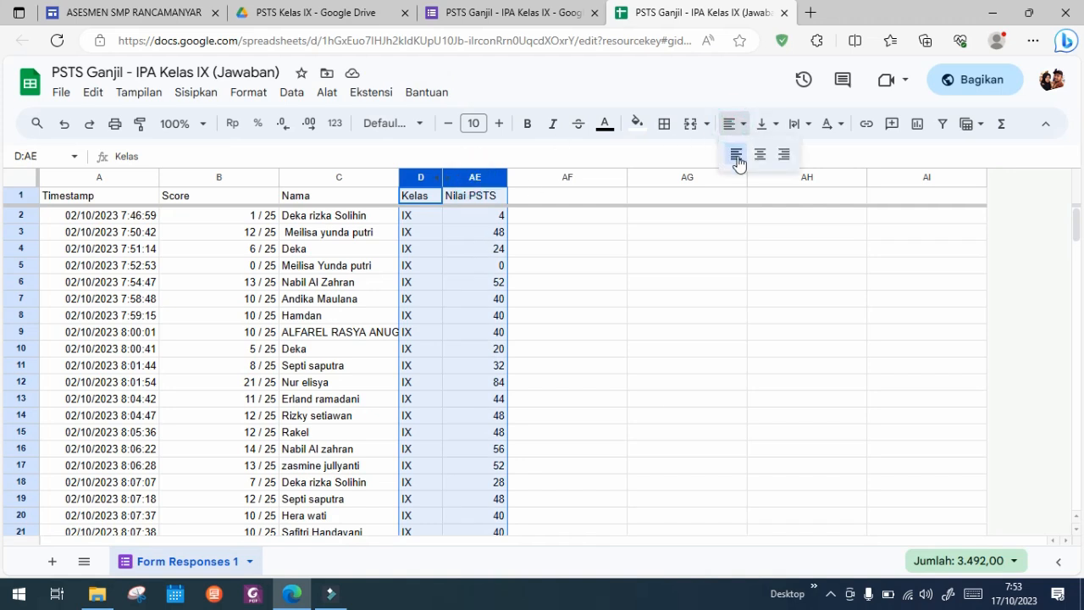
click(762, 156)
click(349, 309)
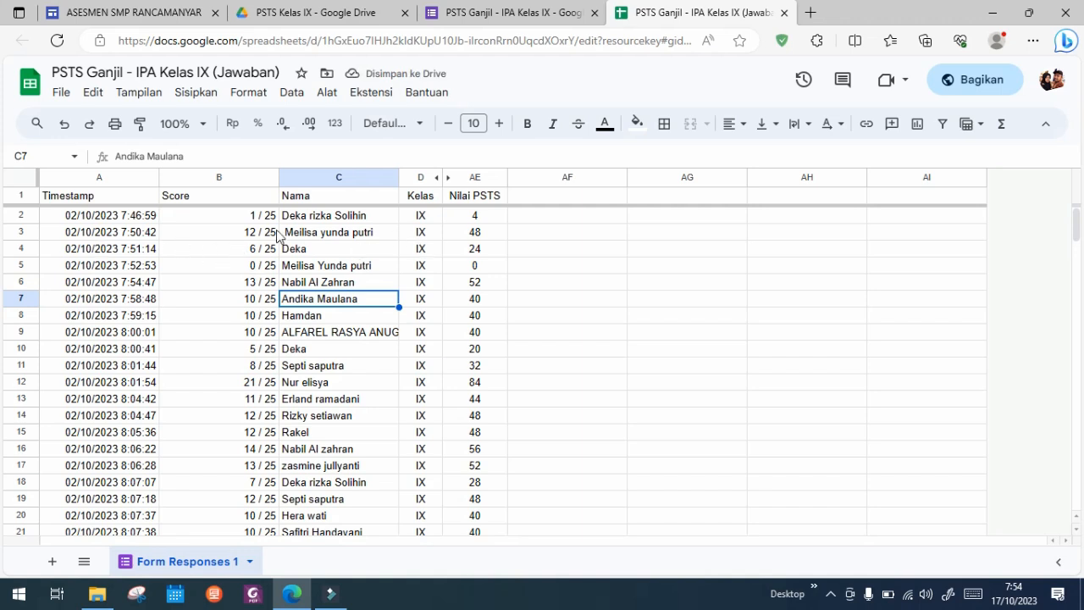
Step: Hide the Timestamp and Score columns, A and B, in the response sheet
click(93, 196)
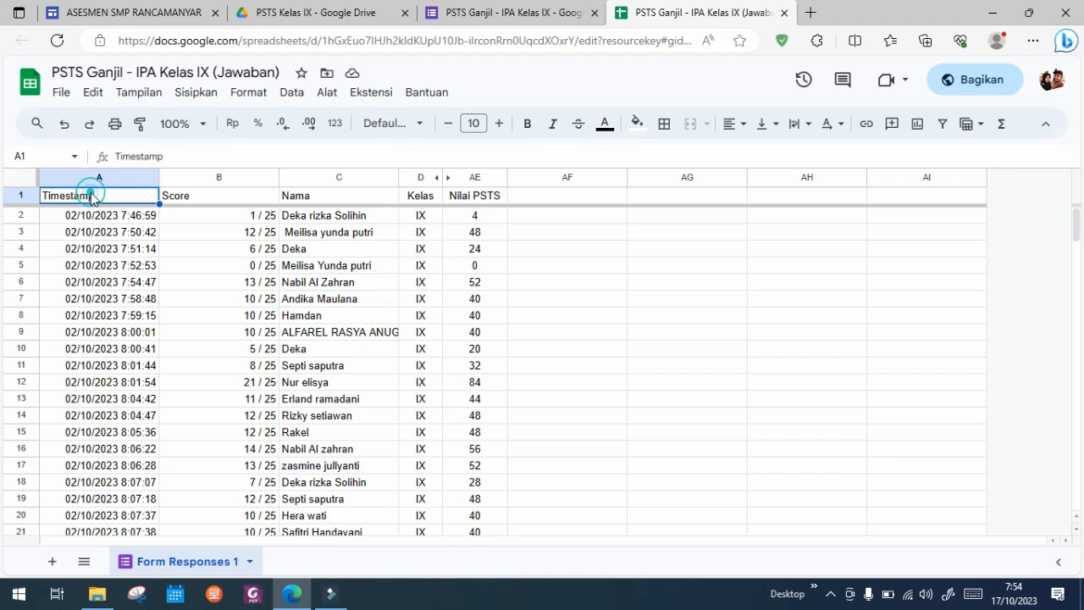
click(88, 175)
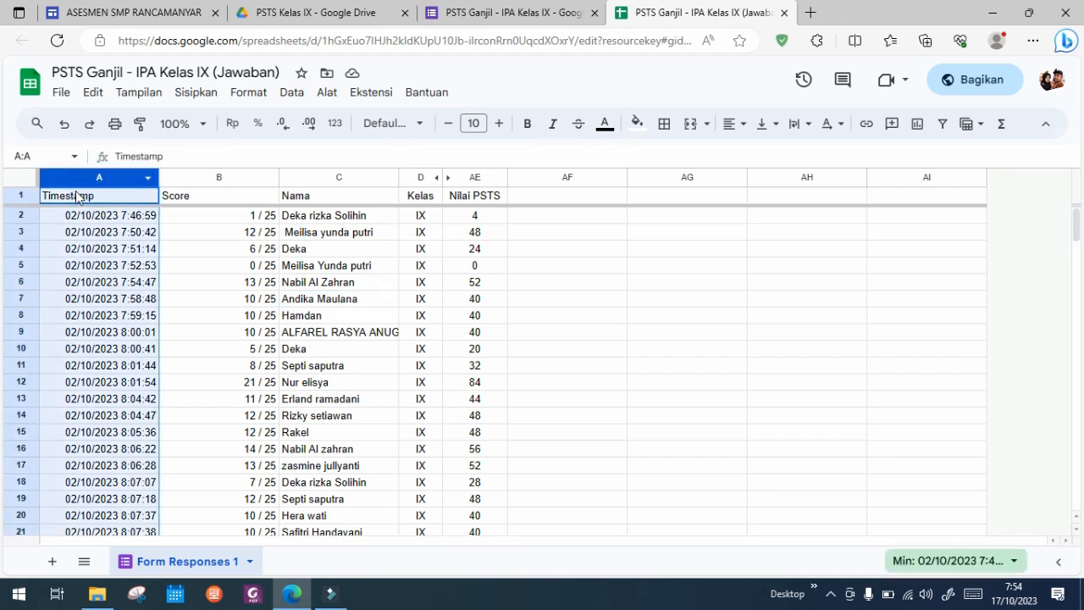
click(73, 178)
click(79, 178)
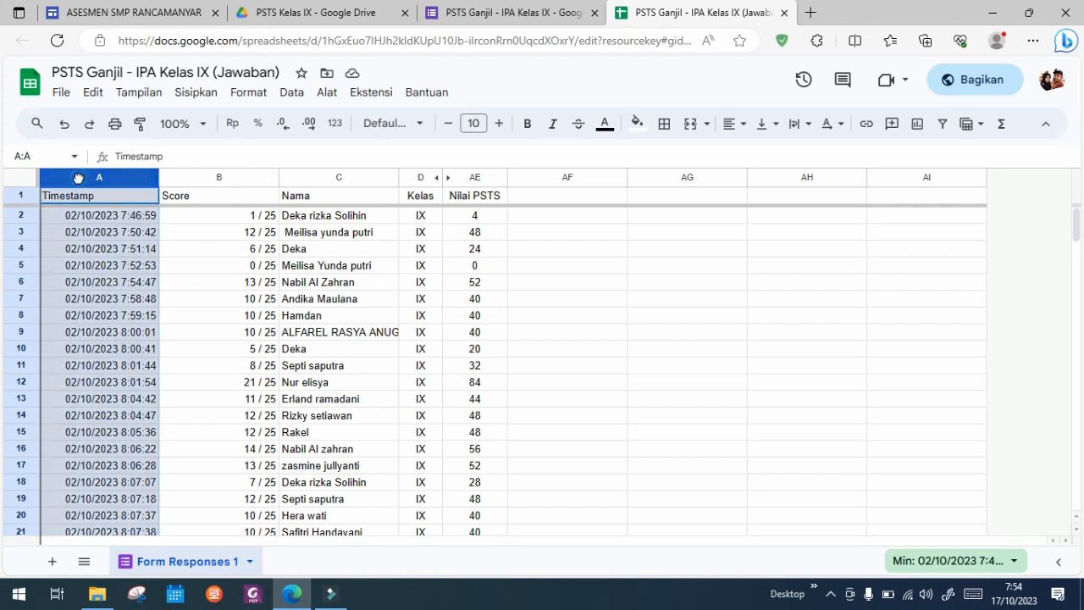
shift+click(207, 180)
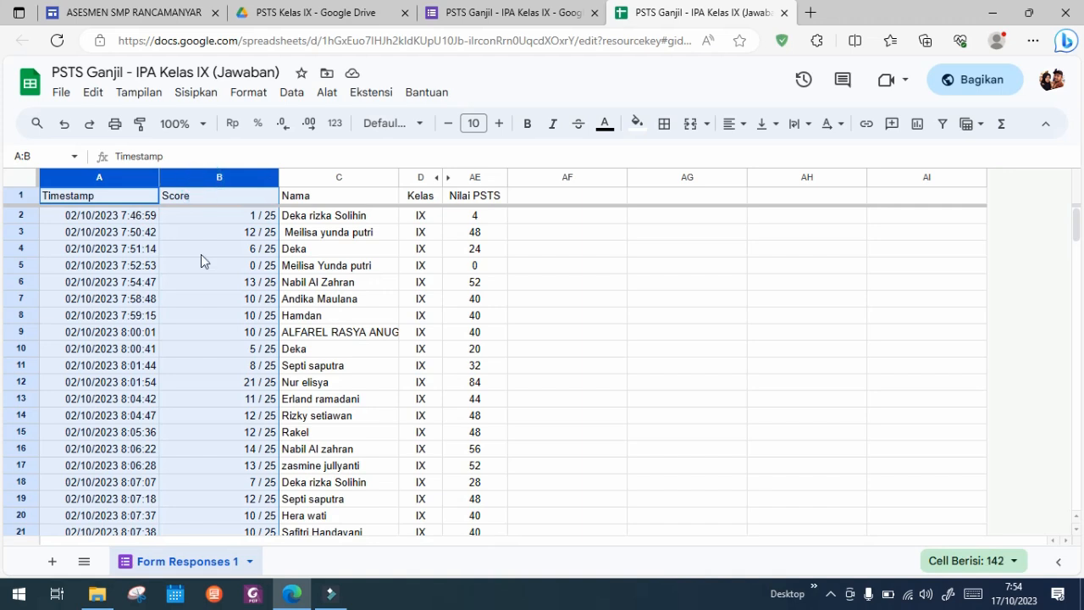
right_click(201, 284)
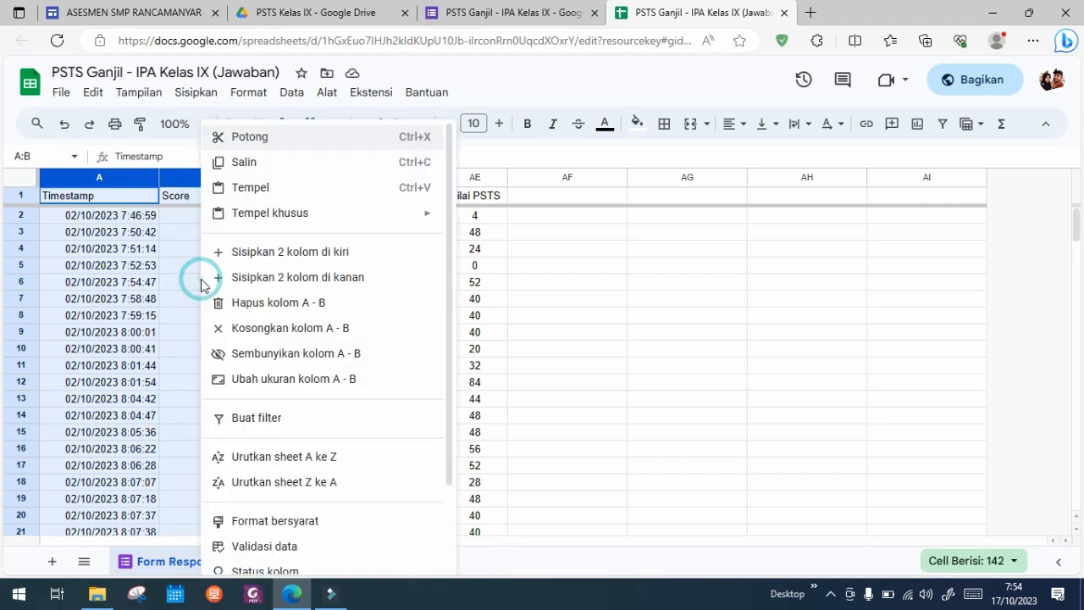
click(295, 362)
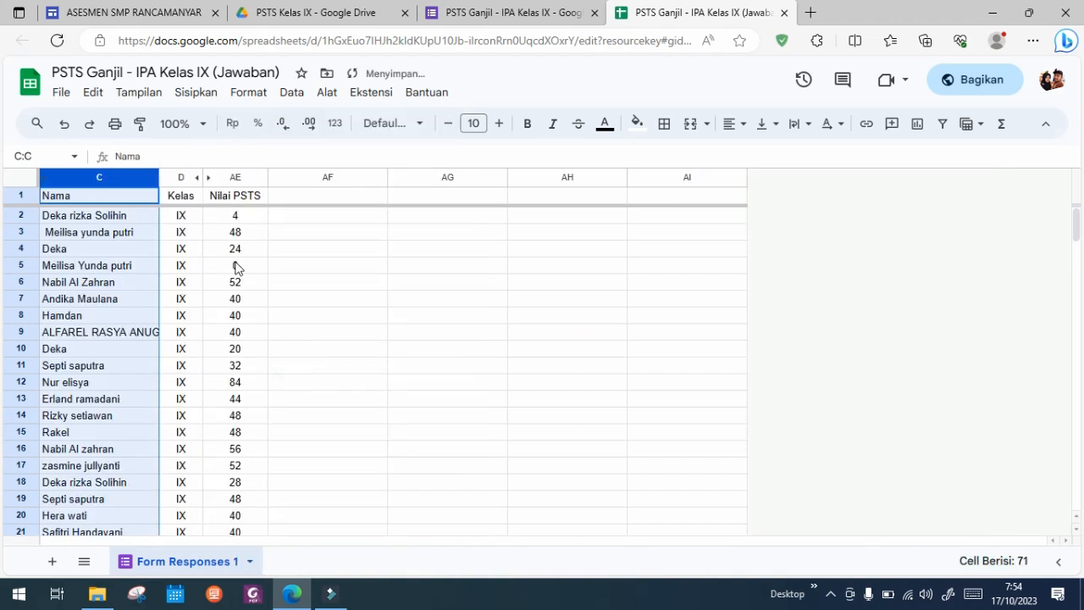
click(237, 266)
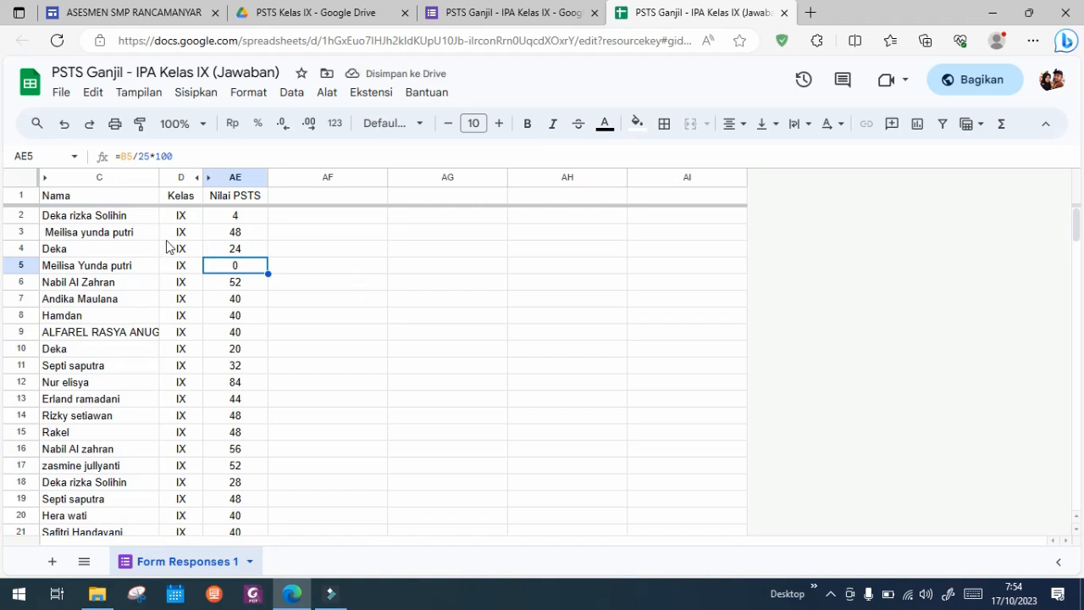
Step: Examine individual grades and their formulas in the first rows of the Nilai PSTS column, comparing AE2 with AE5
click(230, 218)
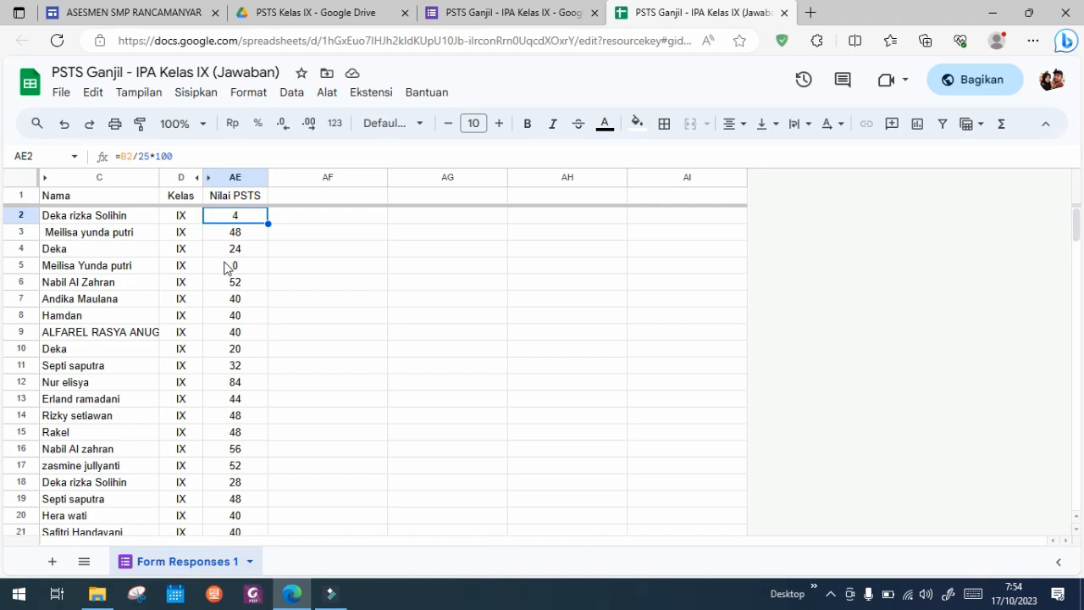
click(229, 268)
click(235, 217)
click(228, 267)
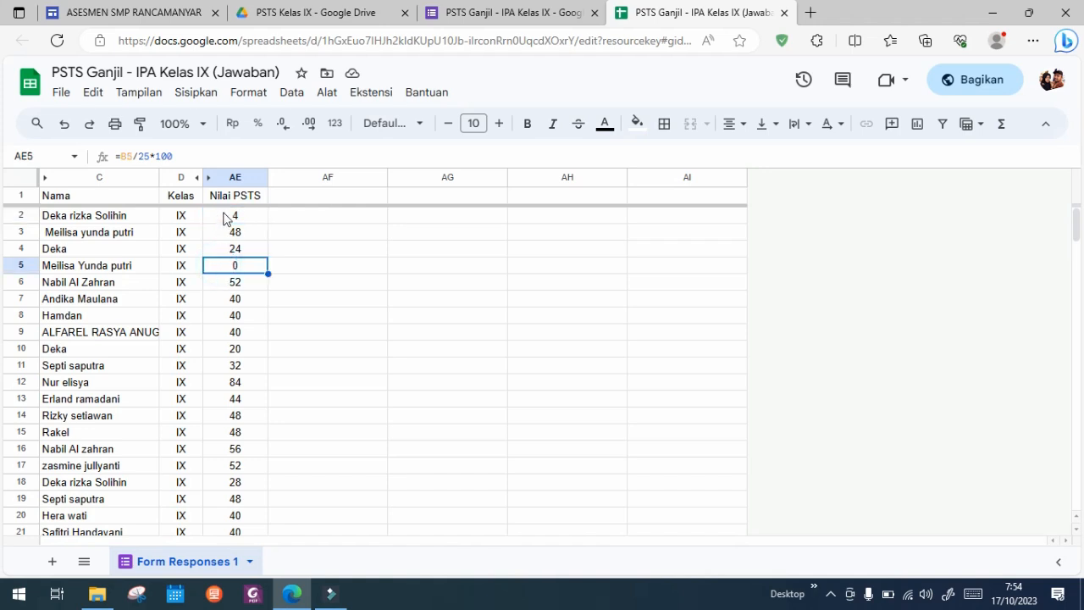
click(227, 218)
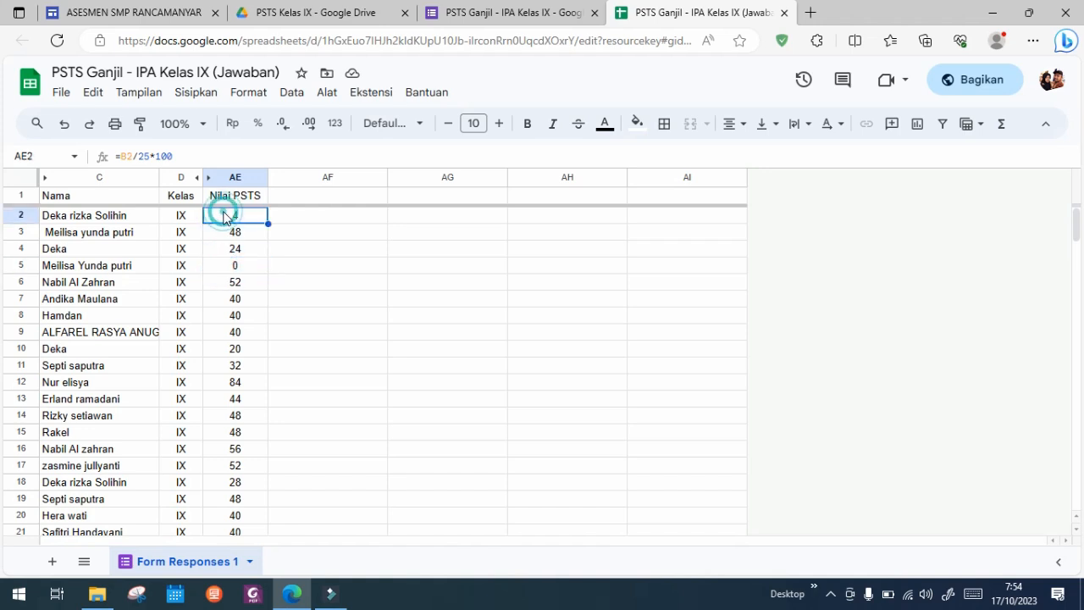
click(227, 268)
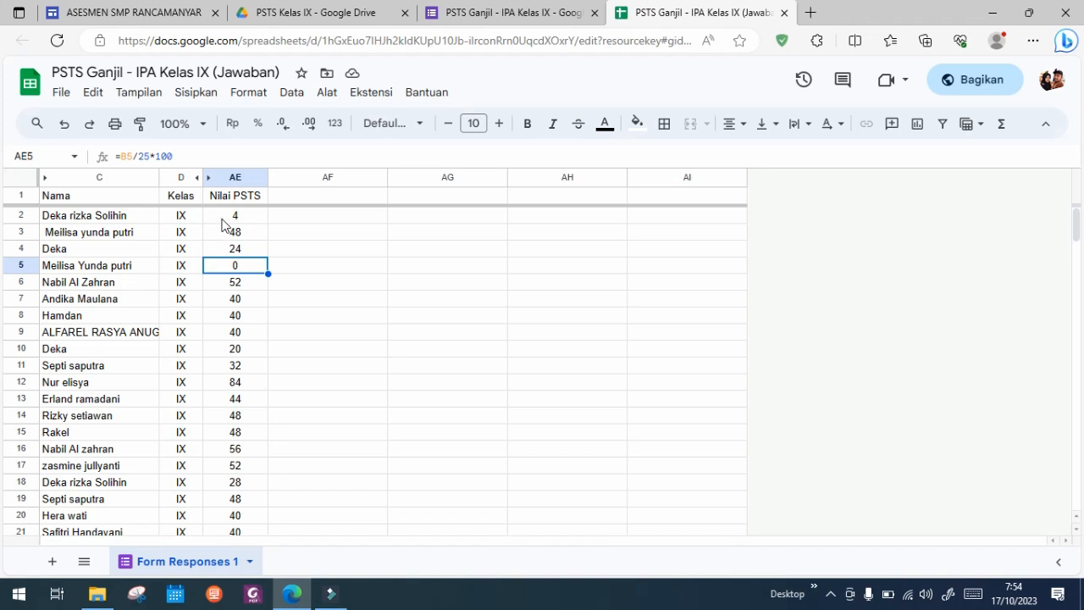
click(225, 221)
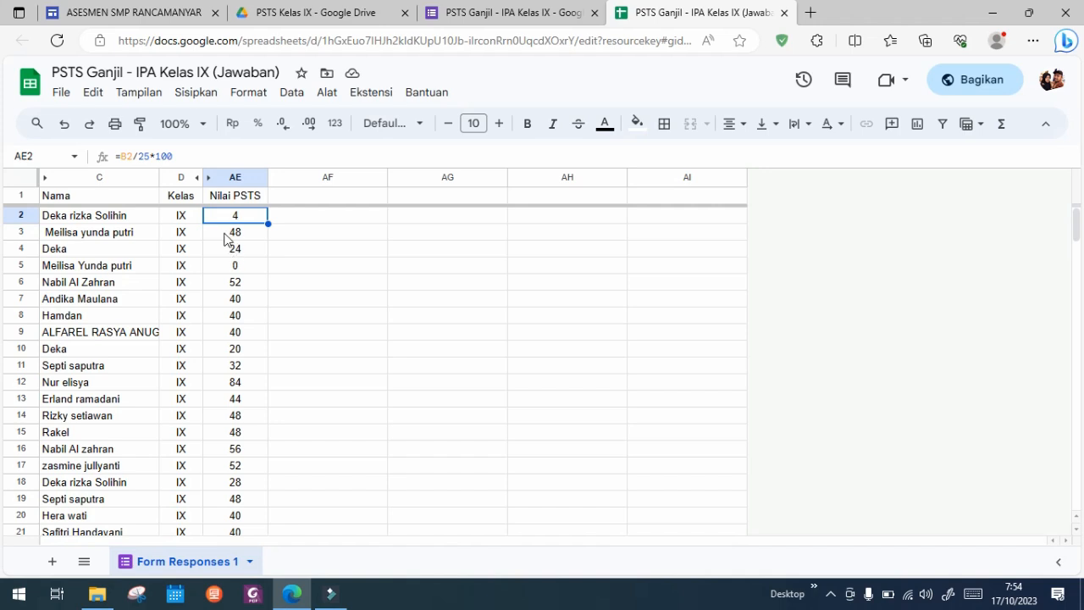
click(222, 234)
click(239, 217)
Step: Rename the spreadsheet as "Nilai PSTS IPA Semester Ganjil"
click(199, 75)
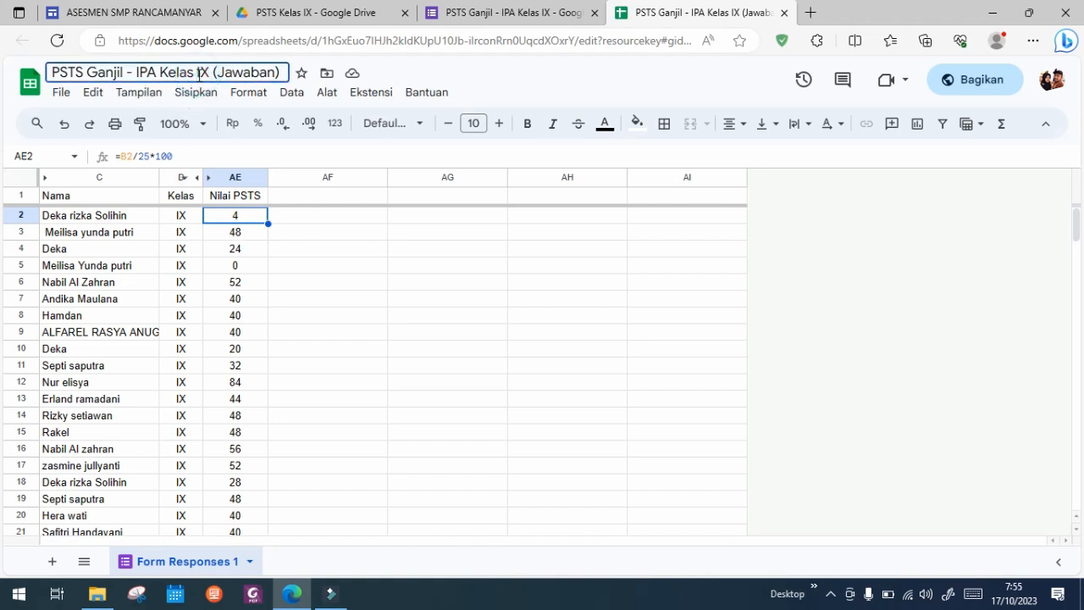
drag(280, 74, 123, 68)
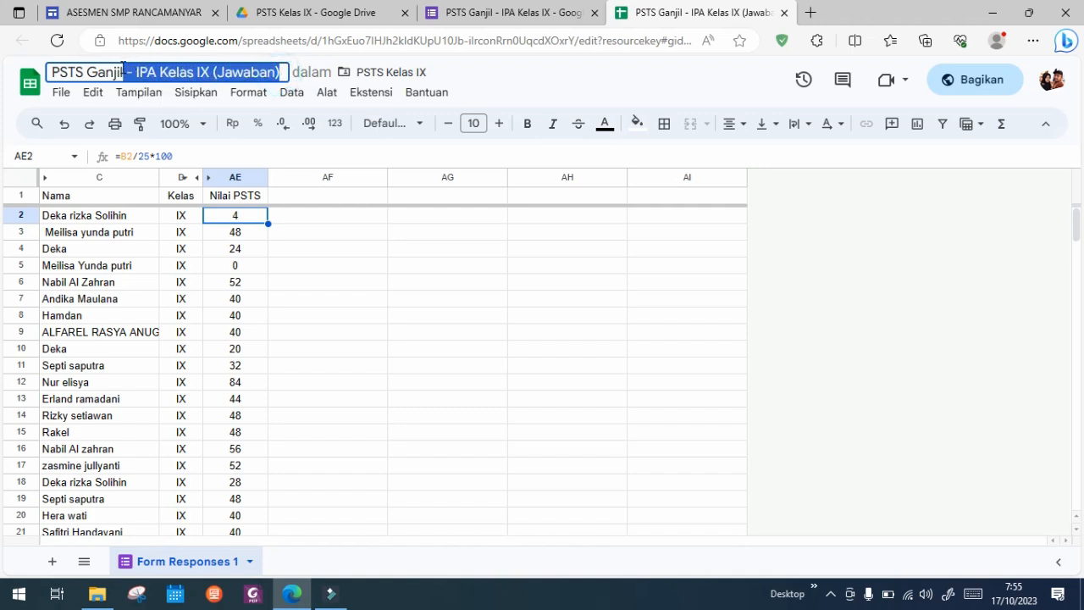
key(BackSpace)
key(Home)
text(Nilai)
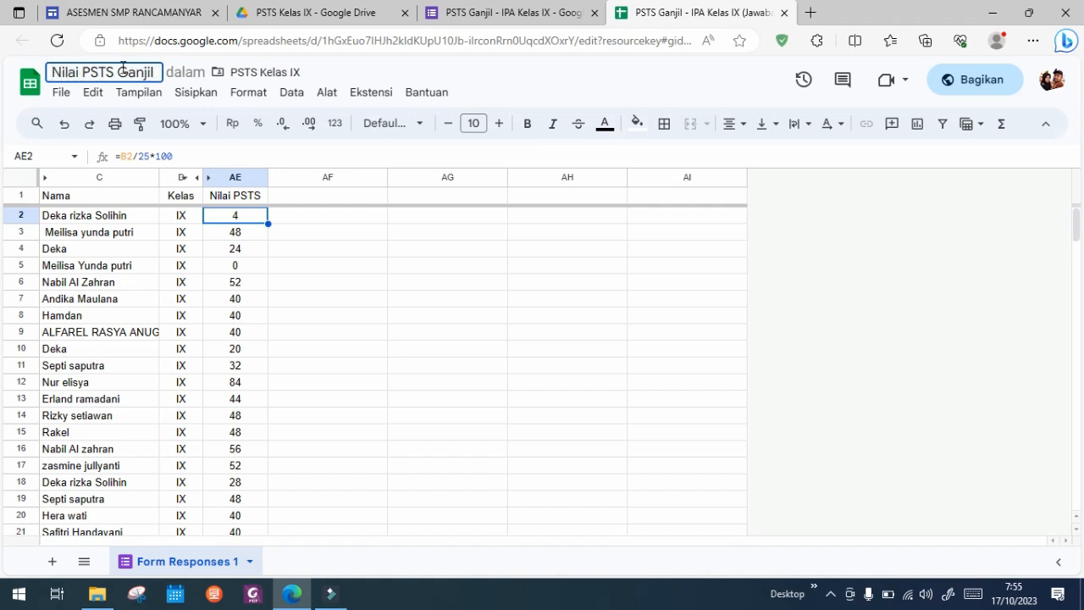
text(I)
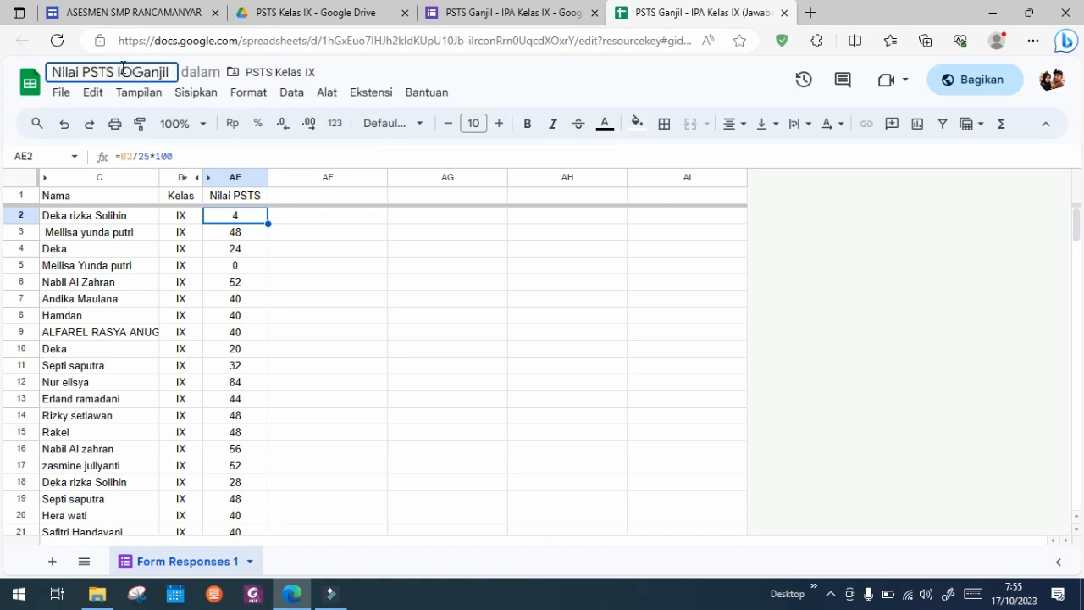
text(PA Seme)
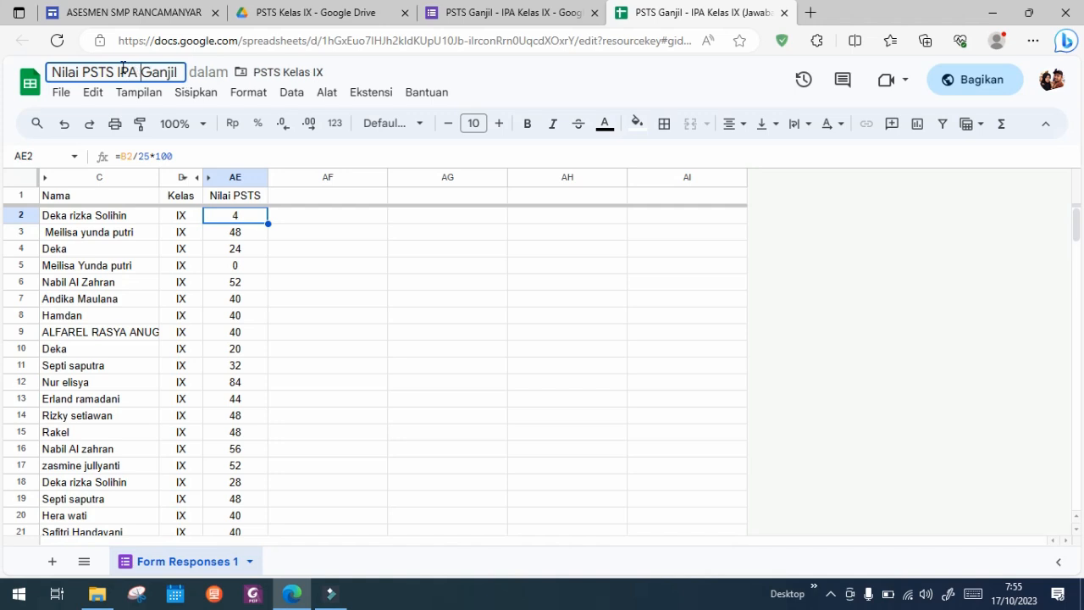
text(ster)
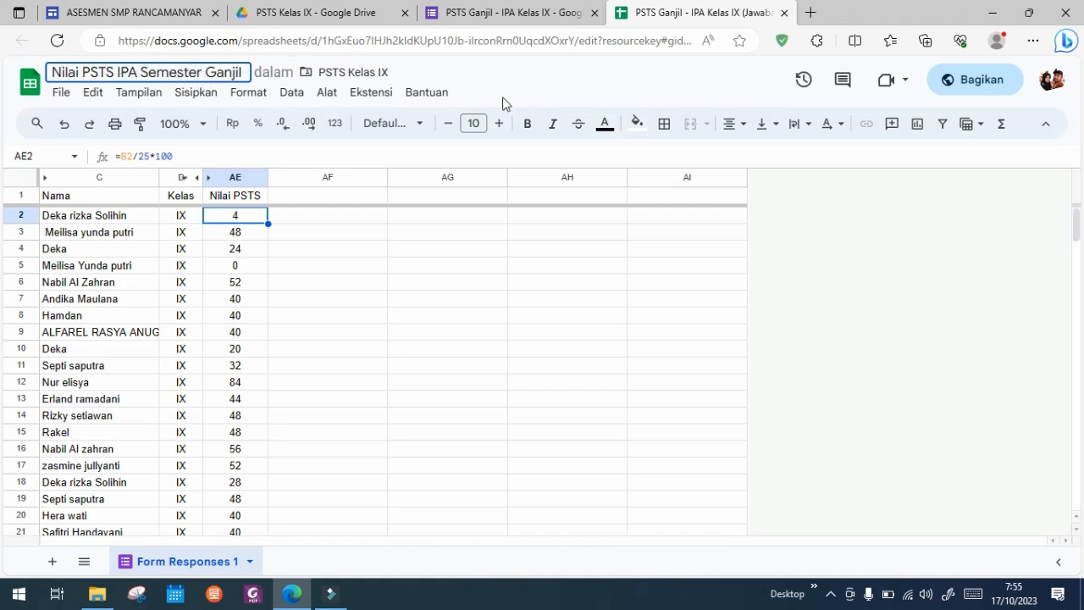
click(519, 81)
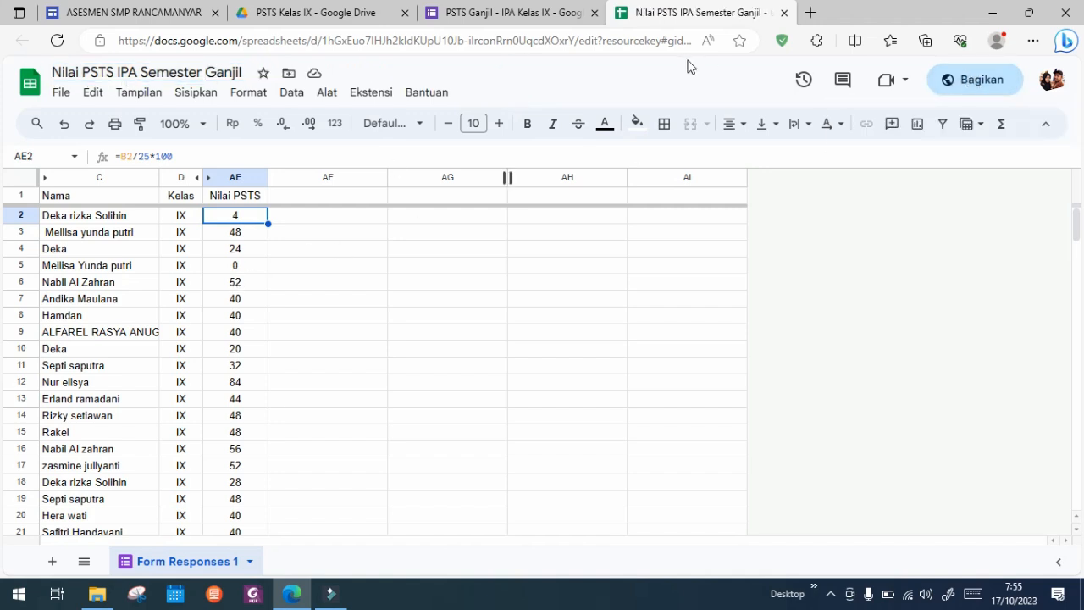
Step: Set the spreadsheet's general access role for anyone with the link to Pelihat and copy the sharing link
click(982, 85)
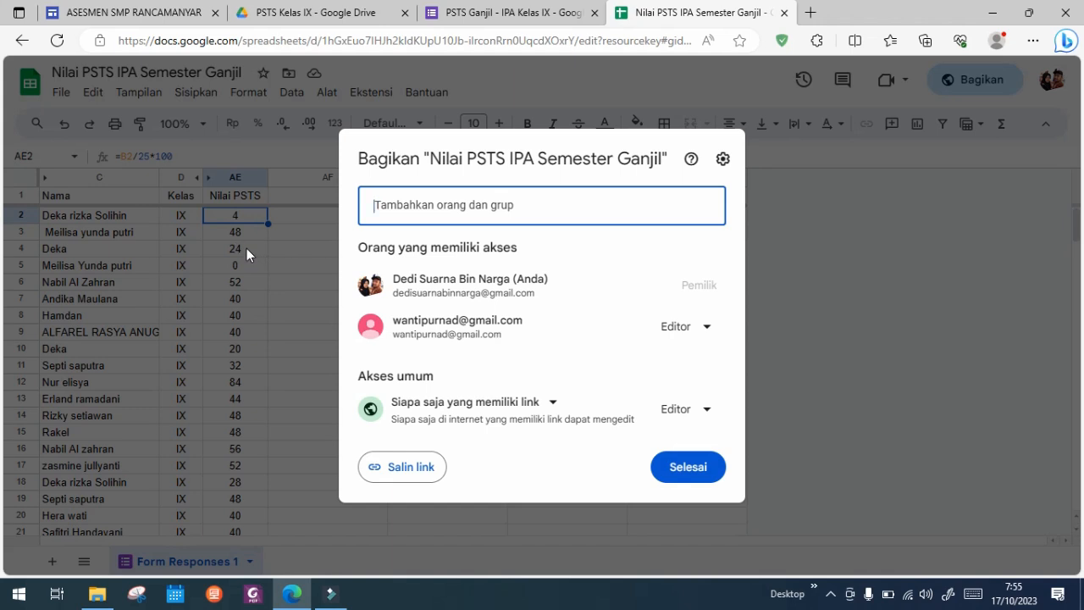
click(708, 411)
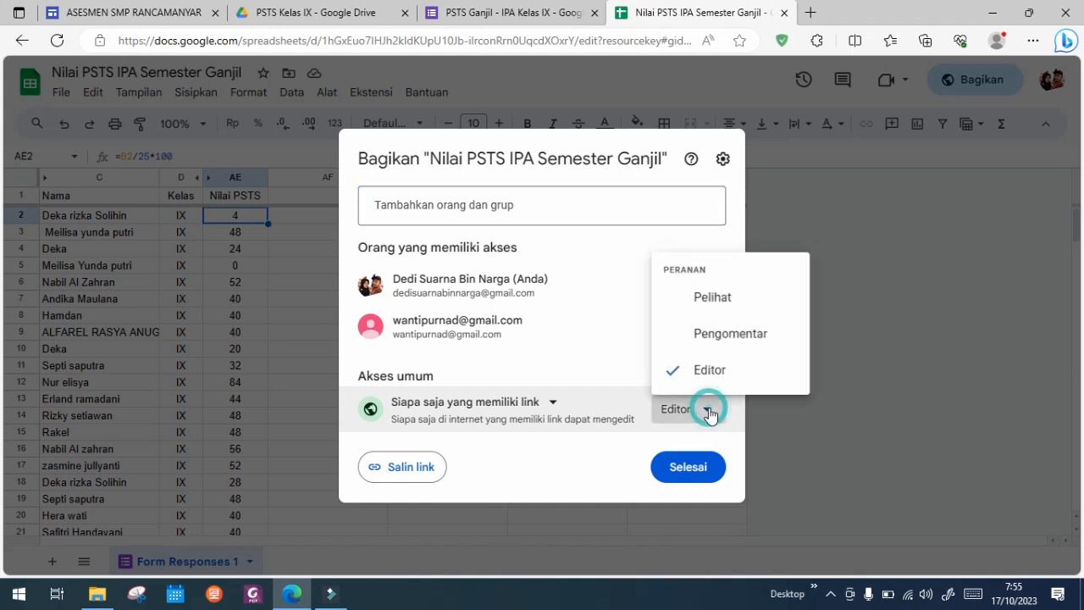
click(716, 296)
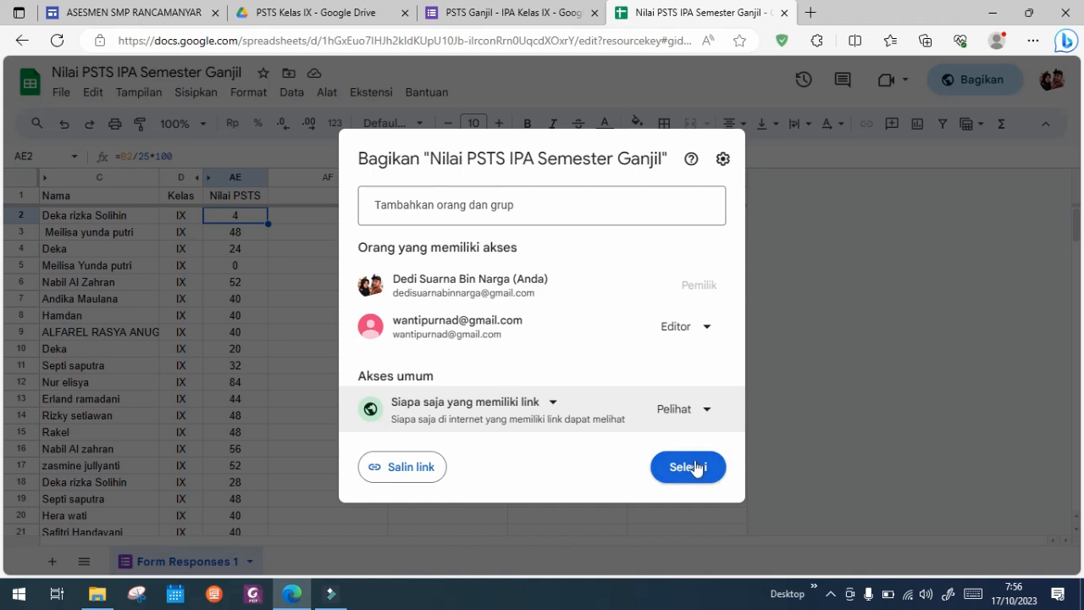
click(406, 471)
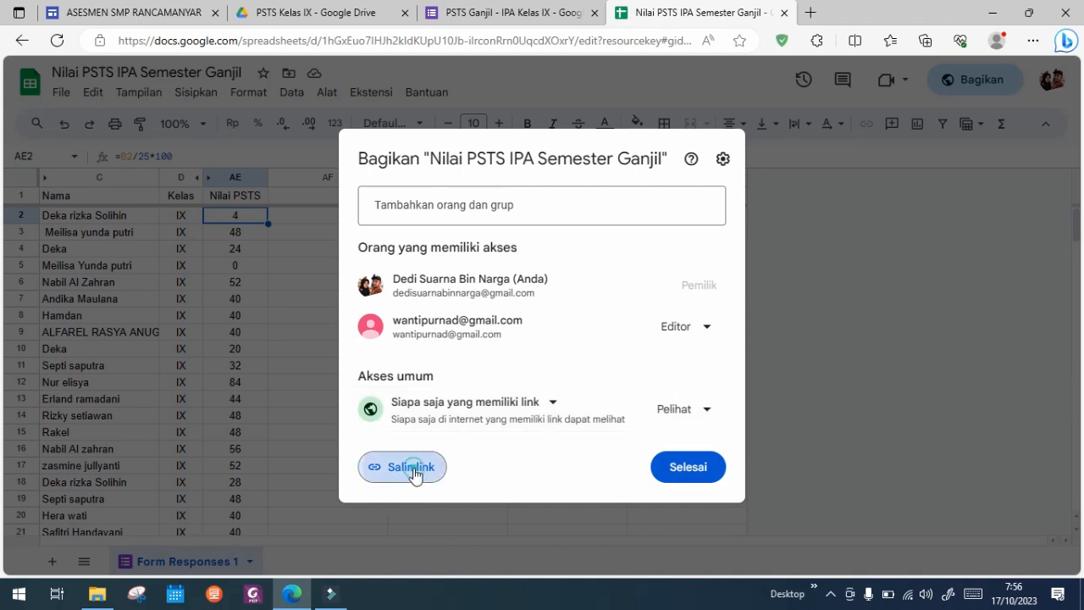
click(693, 471)
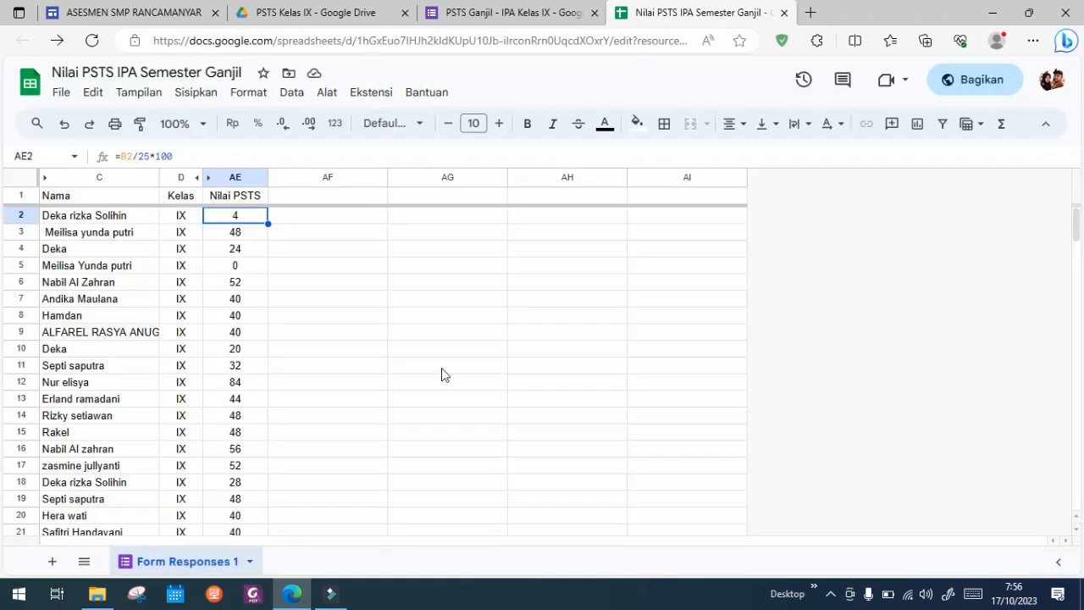
Step: Open the copied sharing link in a new browser tab and look through the whole list of grades
click(811, 13)
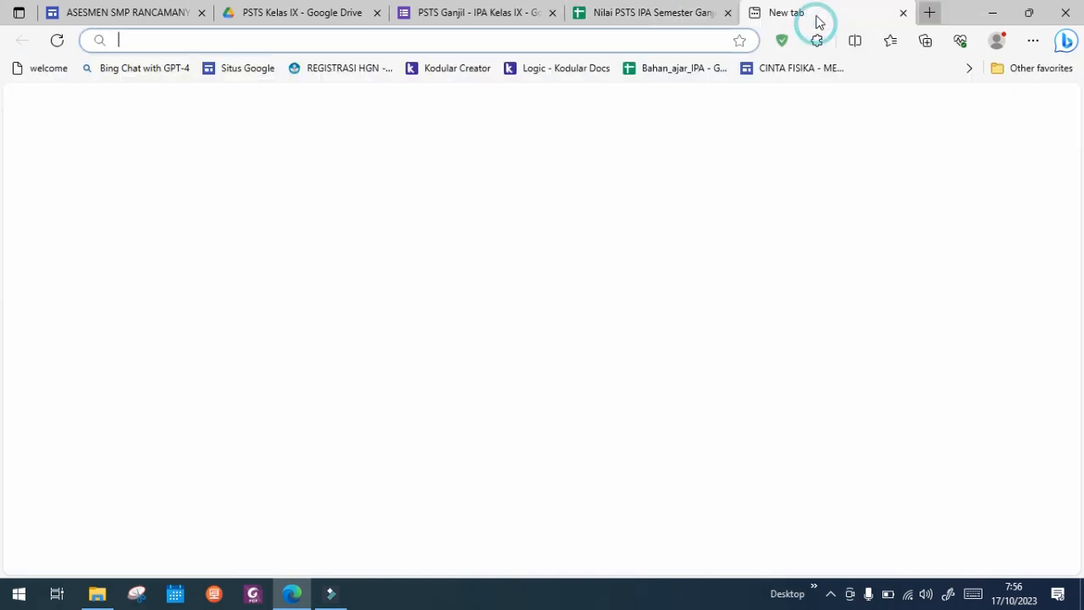
click(695, 40)
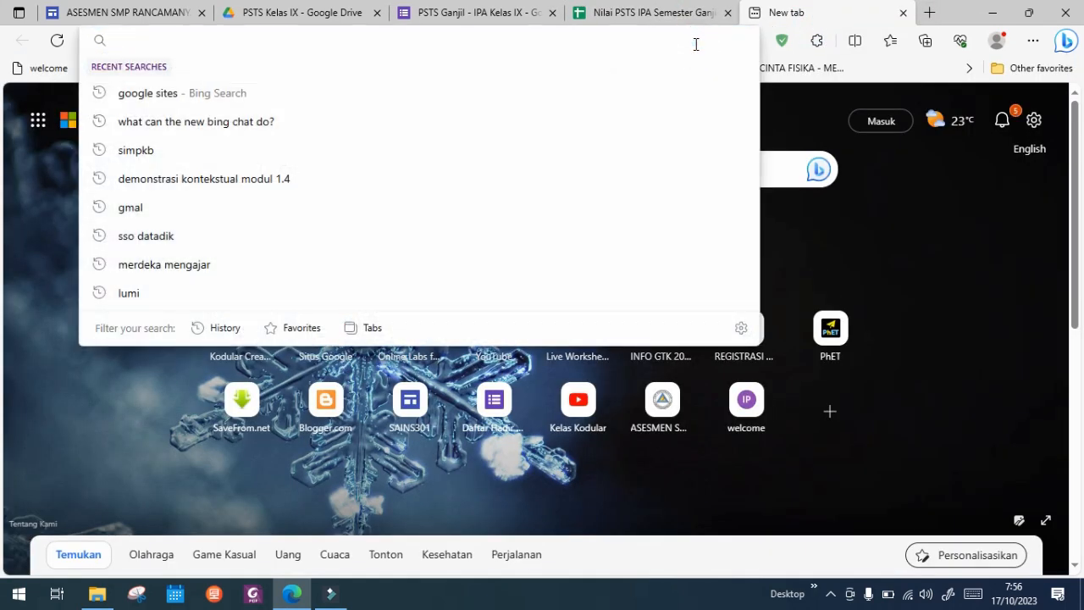
key(Return)
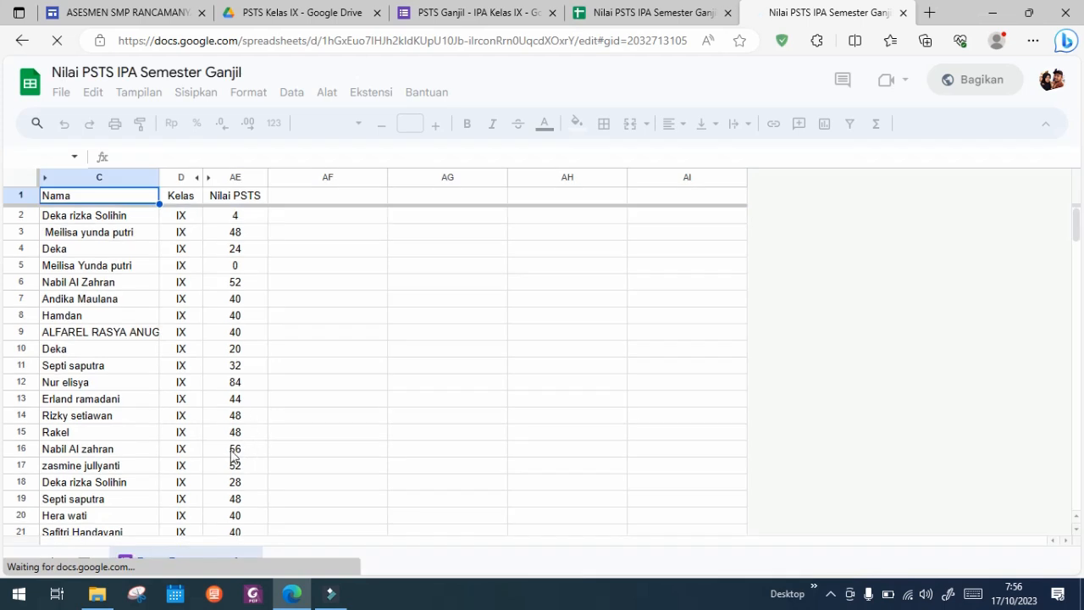
scroll(181, 401, down, 1)
scroll(181, 401, down, 10)
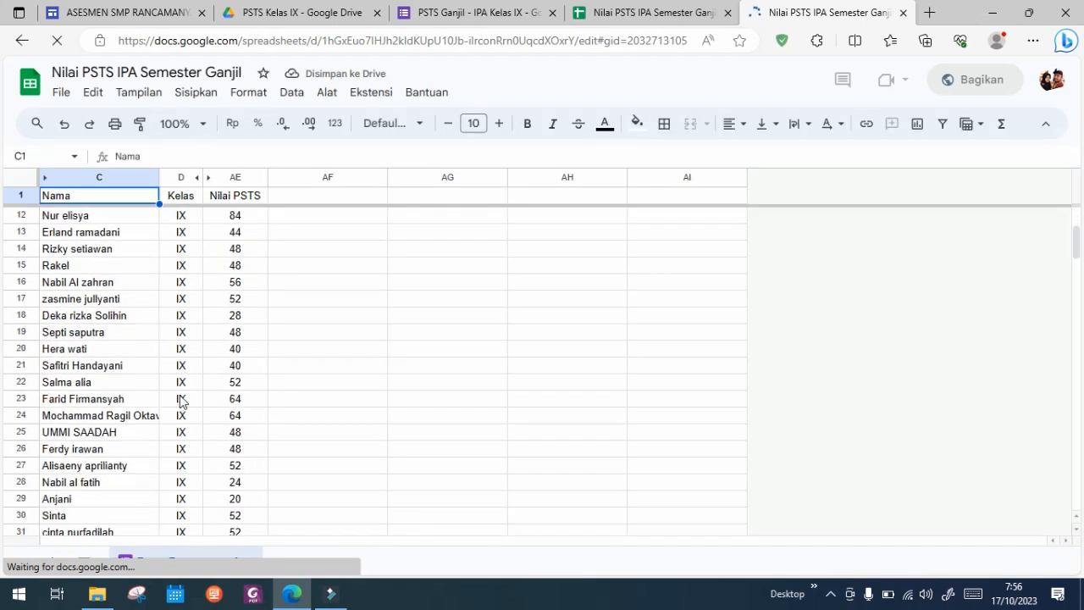
scroll(179, 401, down, 10)
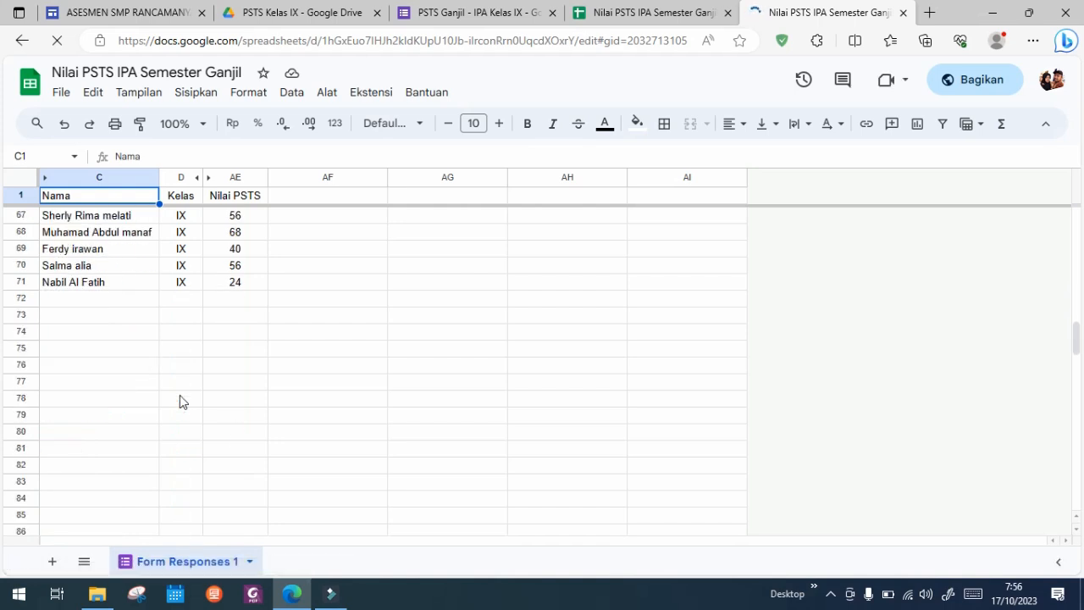
scroll(179, 401, up, 18)
scroll(179, 401, up, 4)
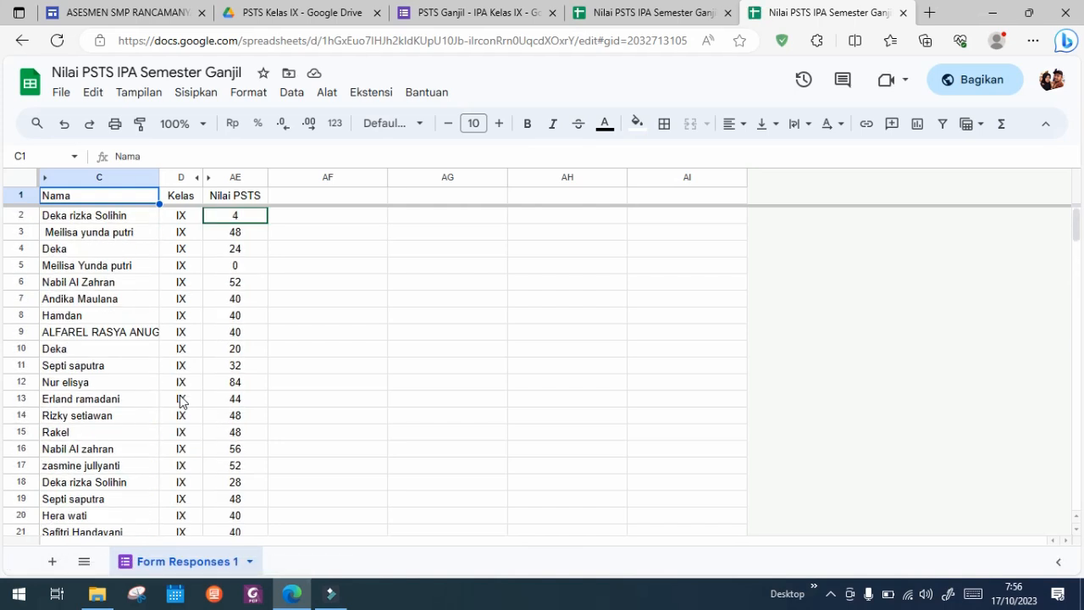
Step: Examine the student name and the Nilai PSTS grade formula in row 5 of the shared grade list
click(238, 268)
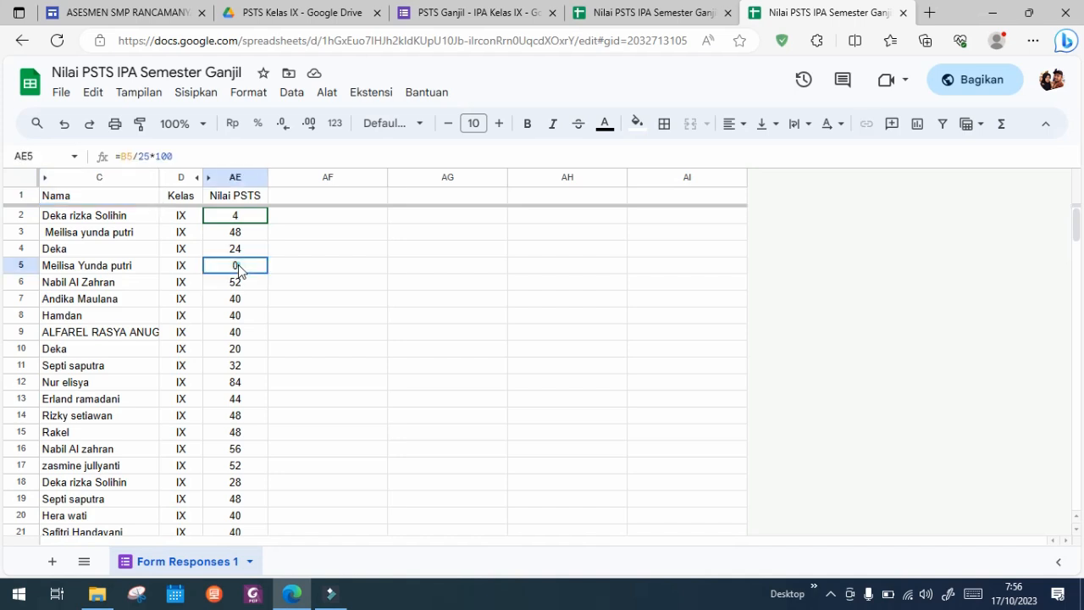
click(94, 268)
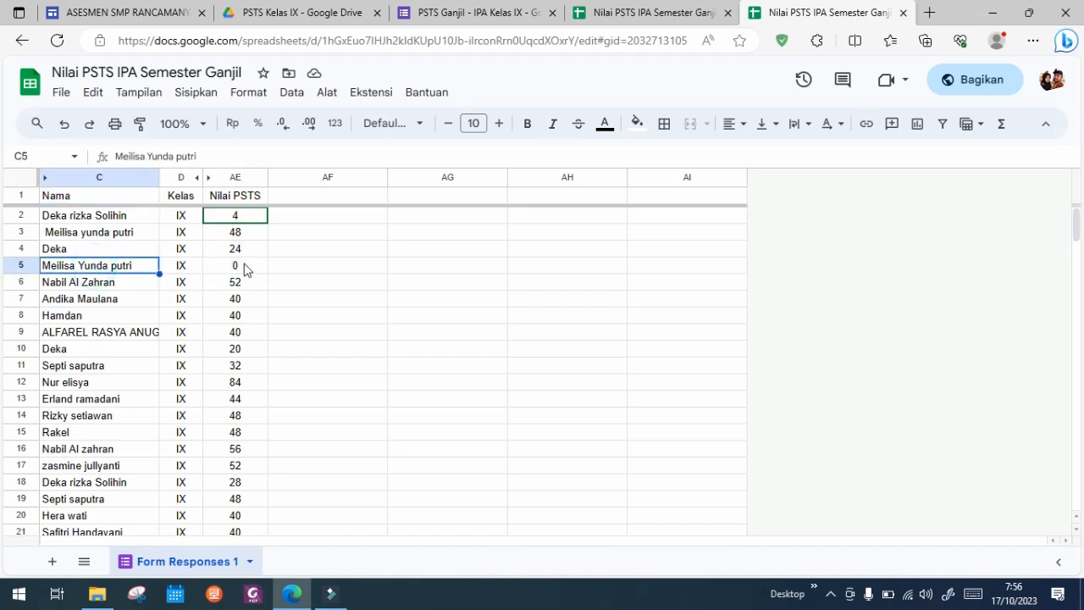
click(242, 266)
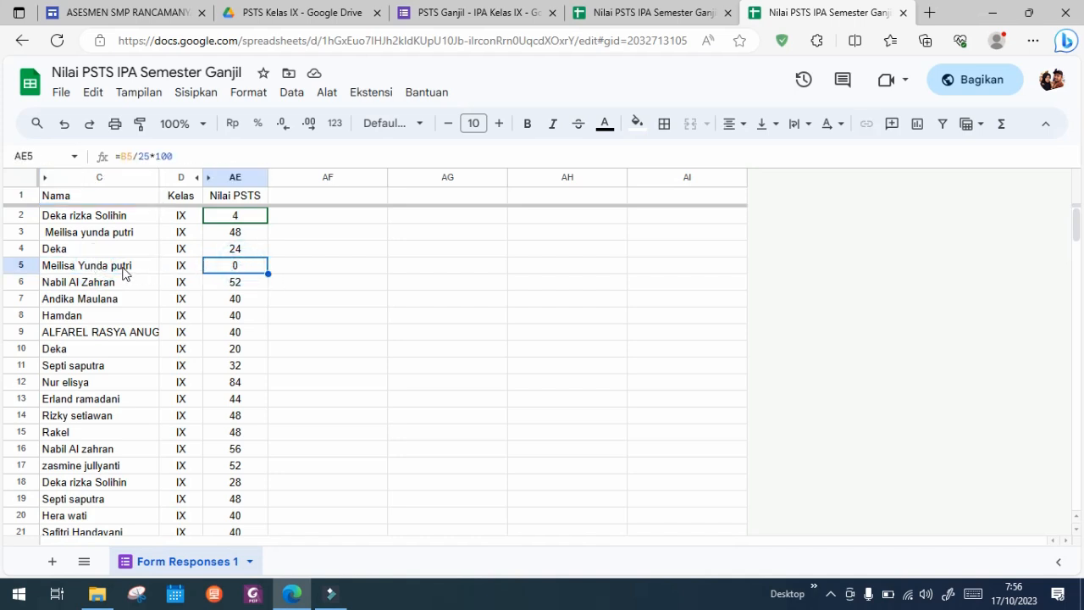
click(123, 270)
click(225, 269)
click(78, 269)
click(246, 271)
Step: Look through the names and Nilai PSTS grades down to the last response row and back up
scroll(163, 365, down, 5)
scroll(164, 365, down, 8)
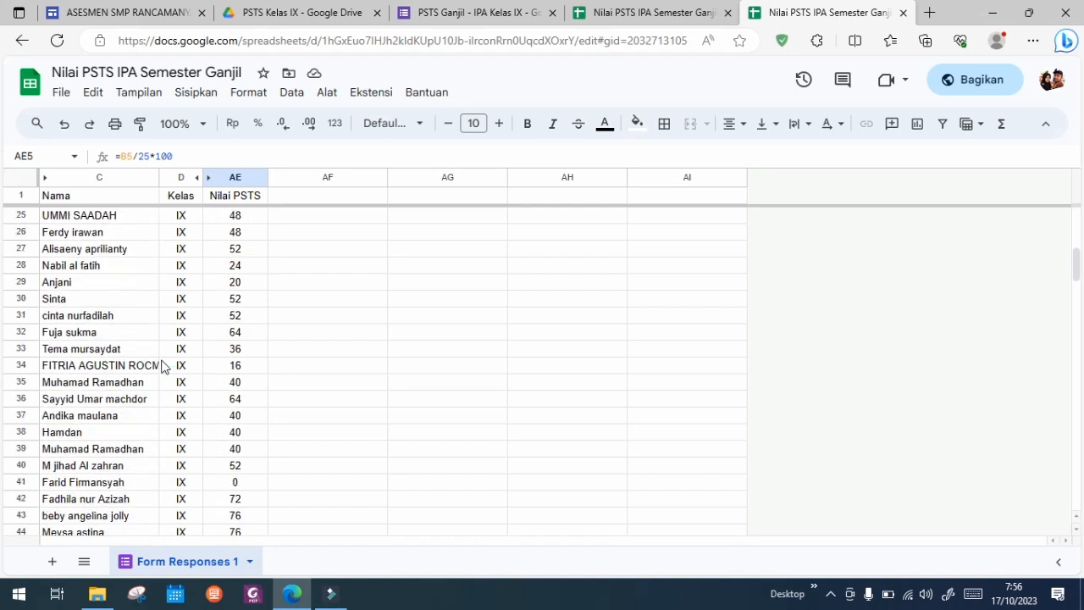
scroll(164, 365, down, 5)
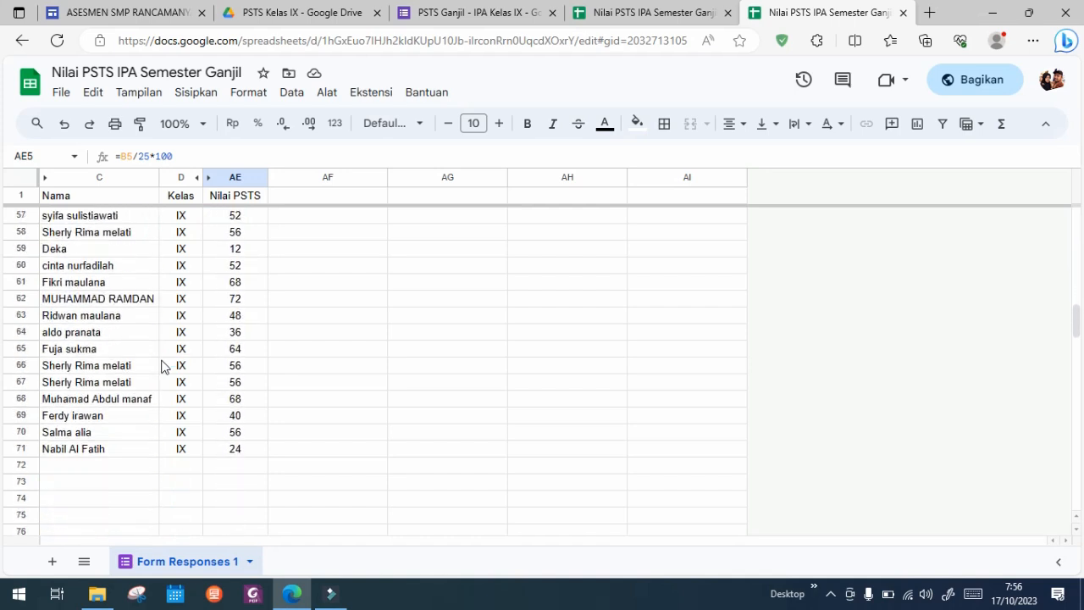
scroll(164, 365, up, 2)
scroll(163, 365, down, 1)
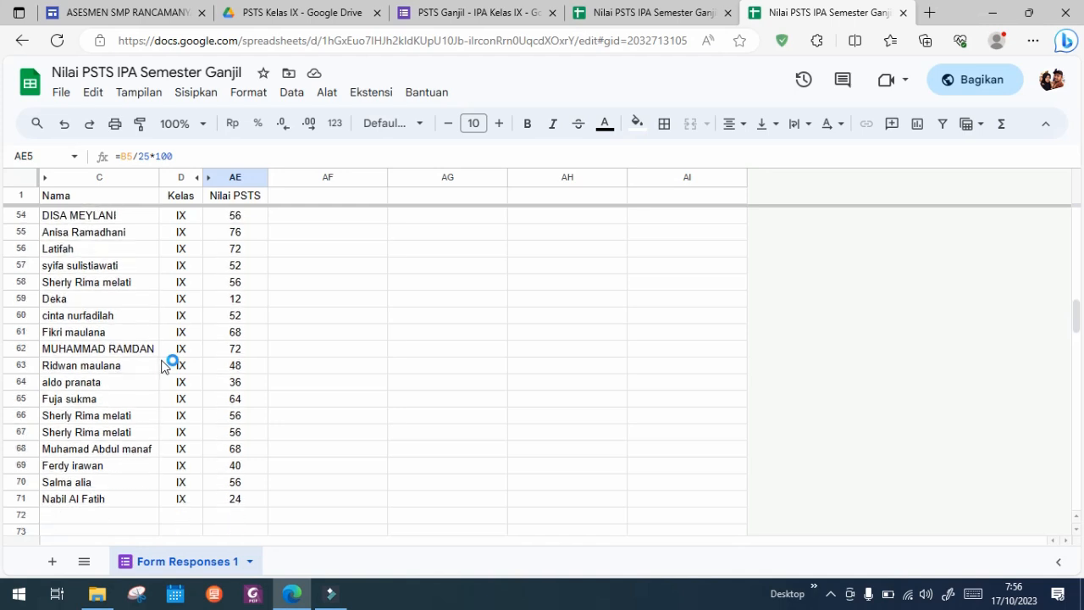
scroll(169, 364, up, 1)
scroll(174, 292, up, 5)
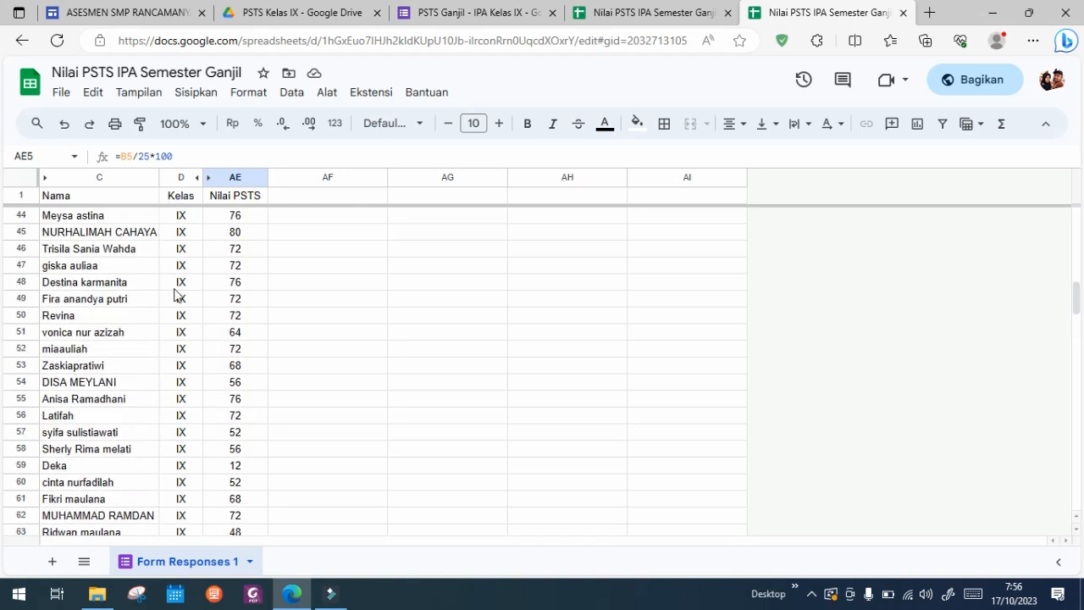
scroll(175, 292, up, 7)
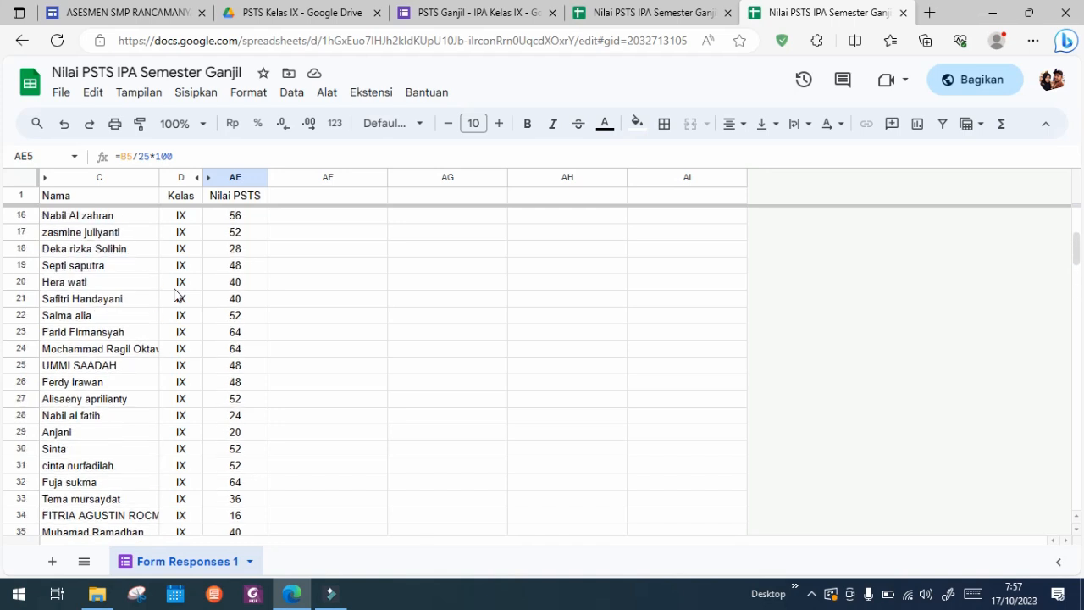
Step: Widen the Nama column until the longest student names fit, and return to the first rows of the list
drag(159, 176, 203, 180)
click(158, 313)
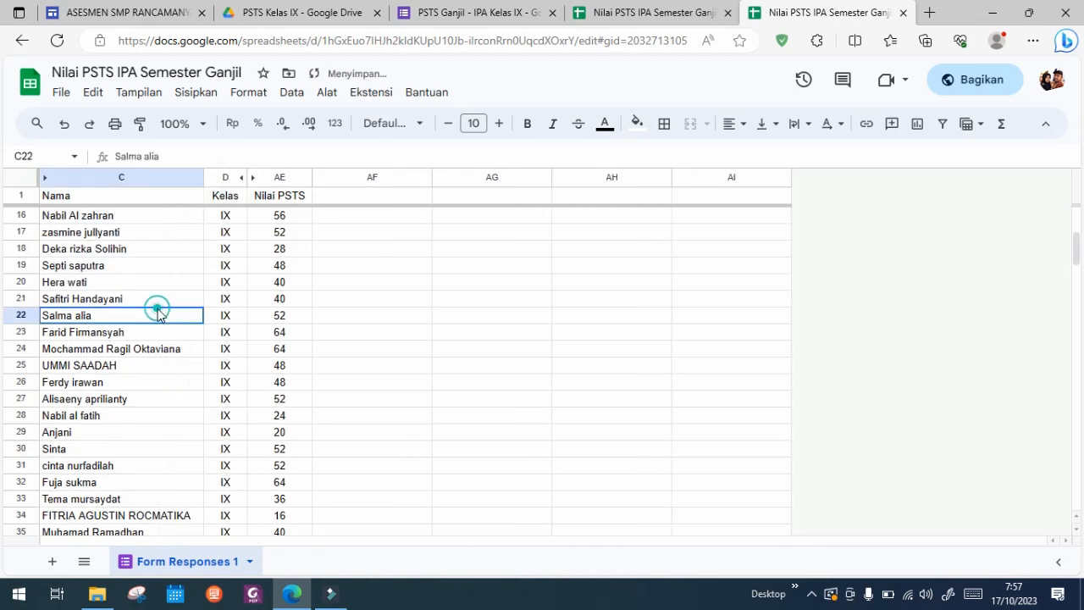
scroll(159, 315, up, 5)
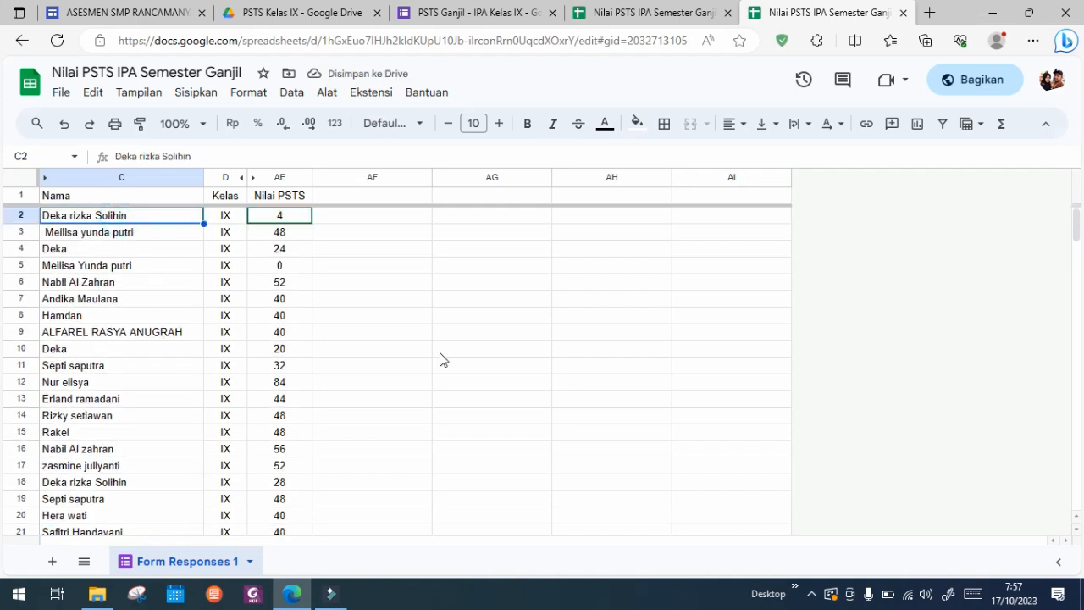
Step: In the Google Sites editor, add "- Klik disini untuk melihat" after IPA kelas 9 and link that phrase to the copied spreadsheet address
click(138, 5)
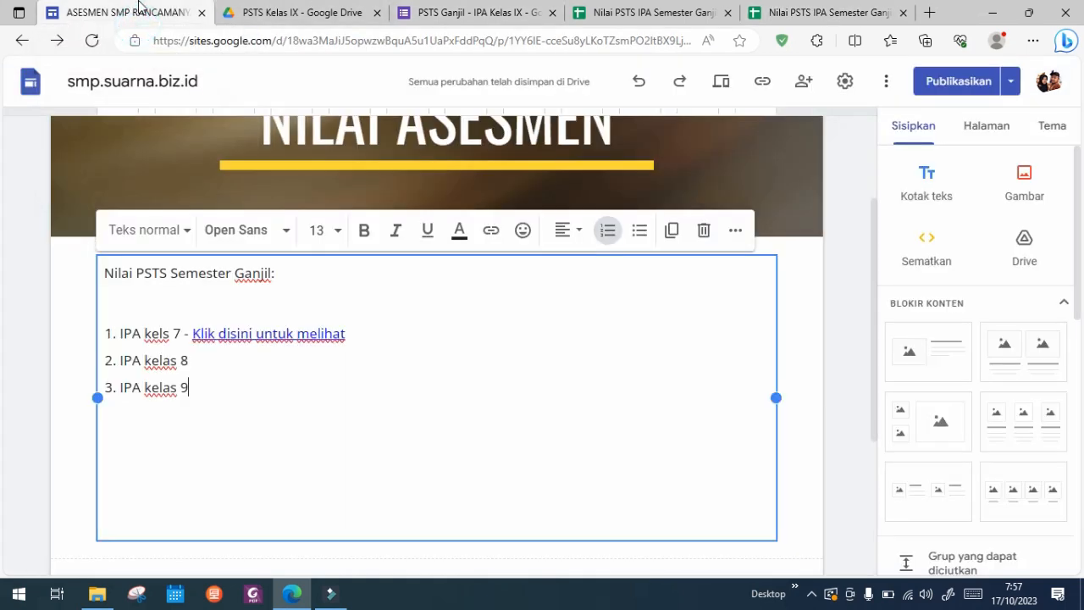
click(212, 388)
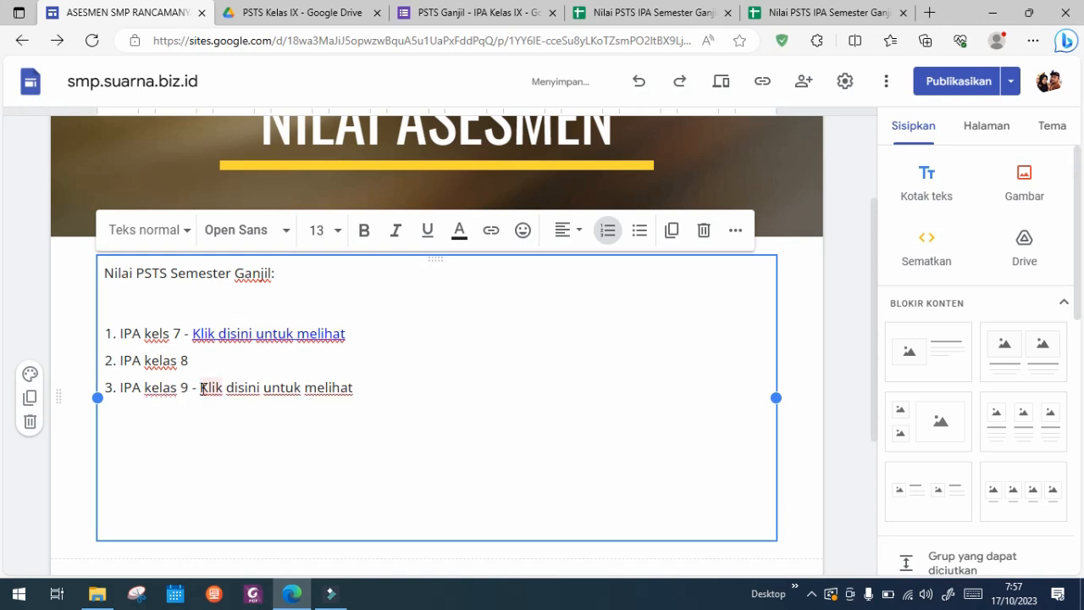
drag(200, 388, 360, 396)
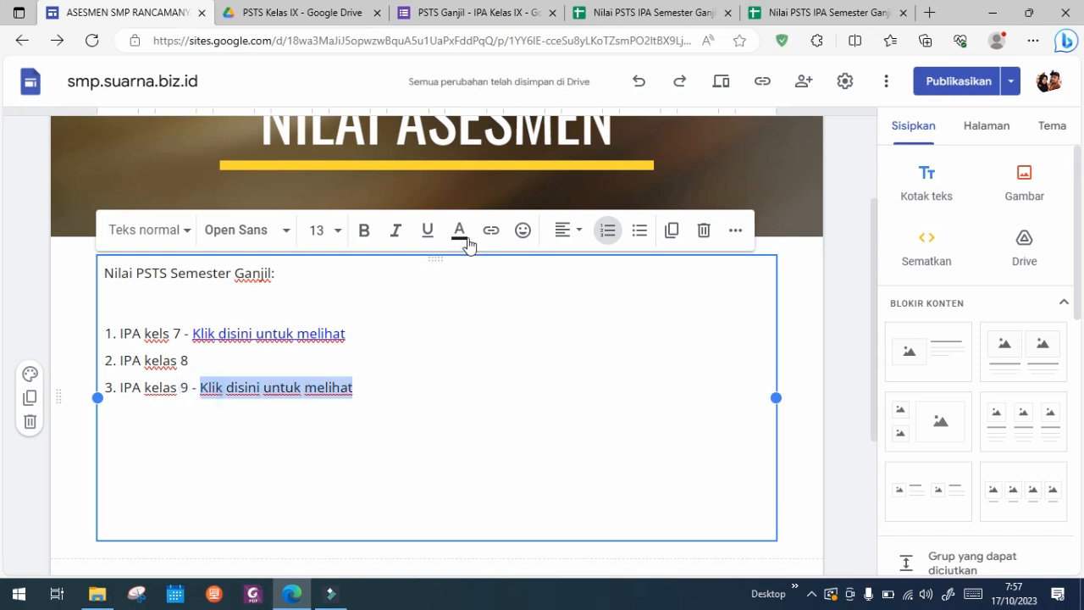
click(493, 232)
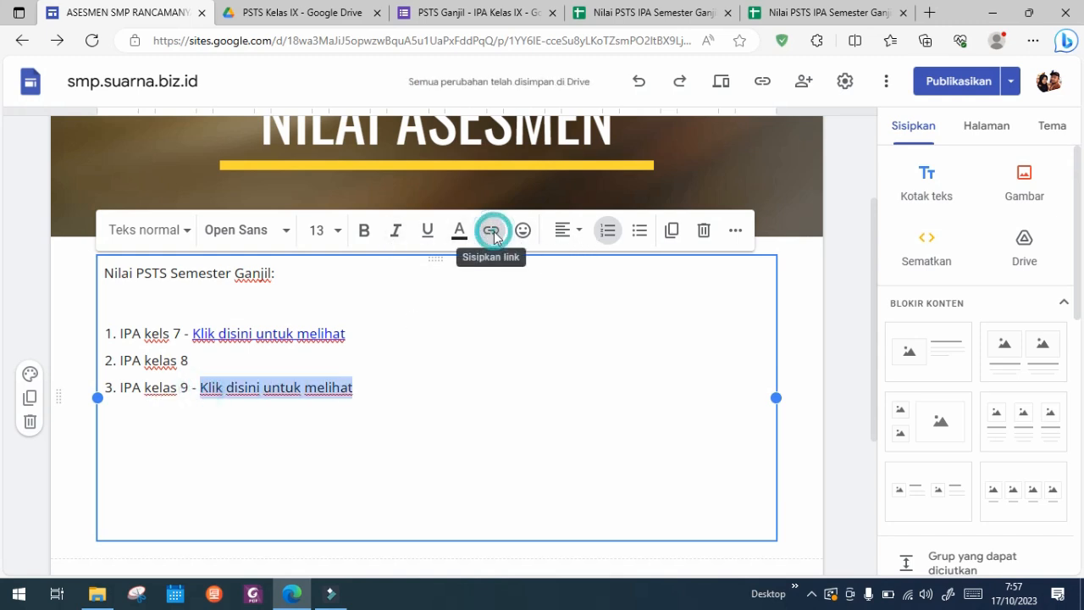
key(ctrl+v)
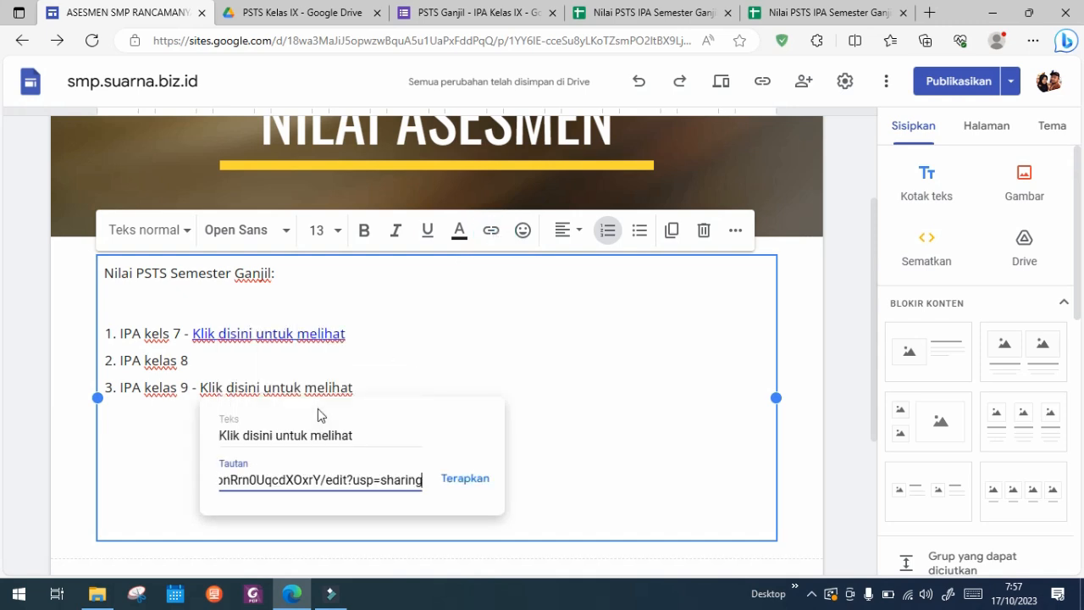
key(Return)
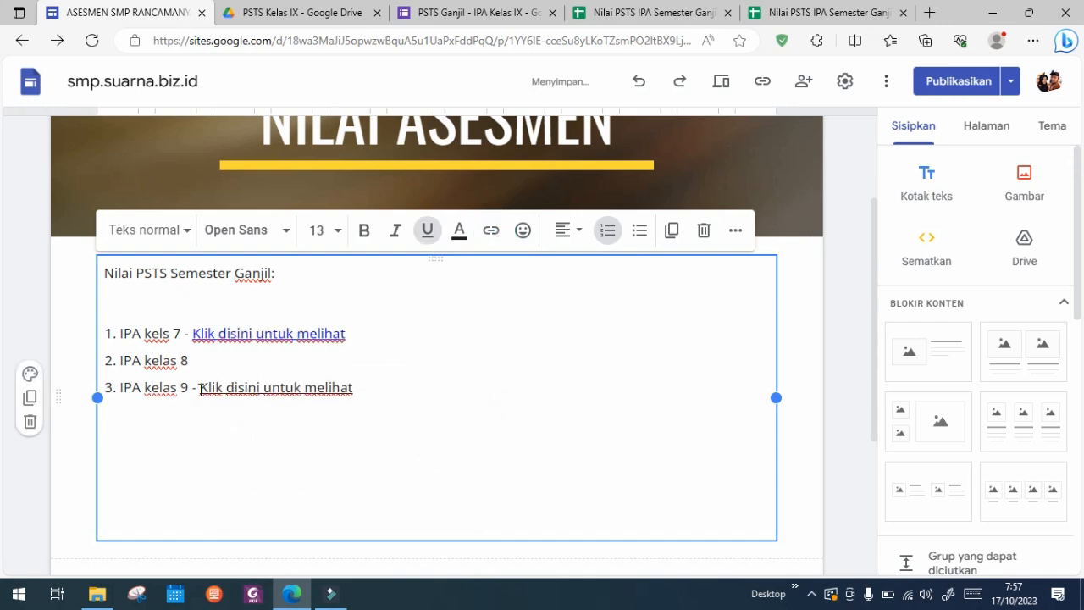
drag(201, 386, 355, 391)
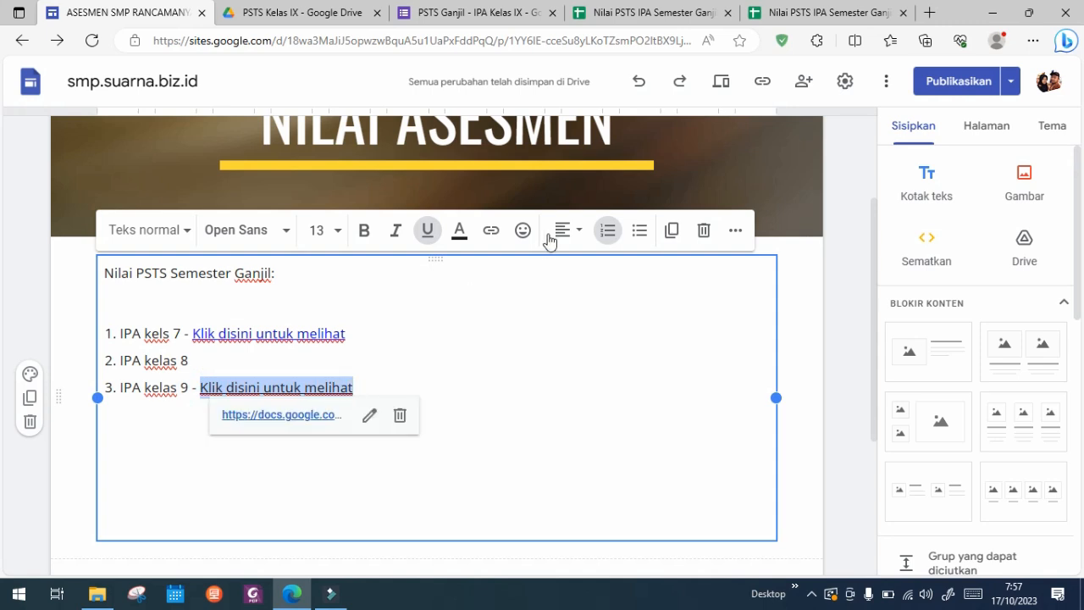
click(491, 230)
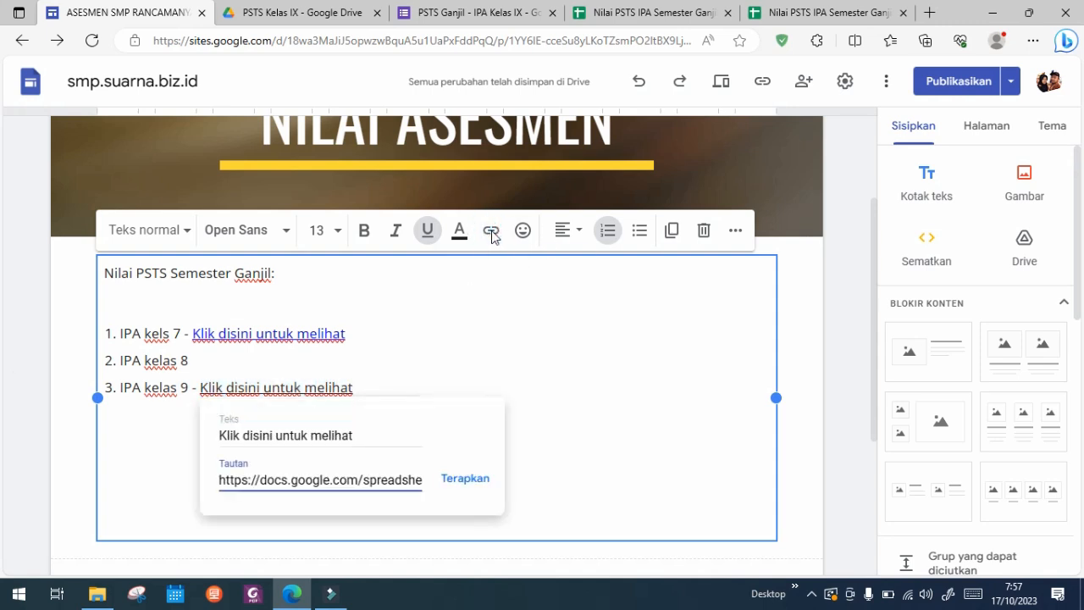
click(491, 230)
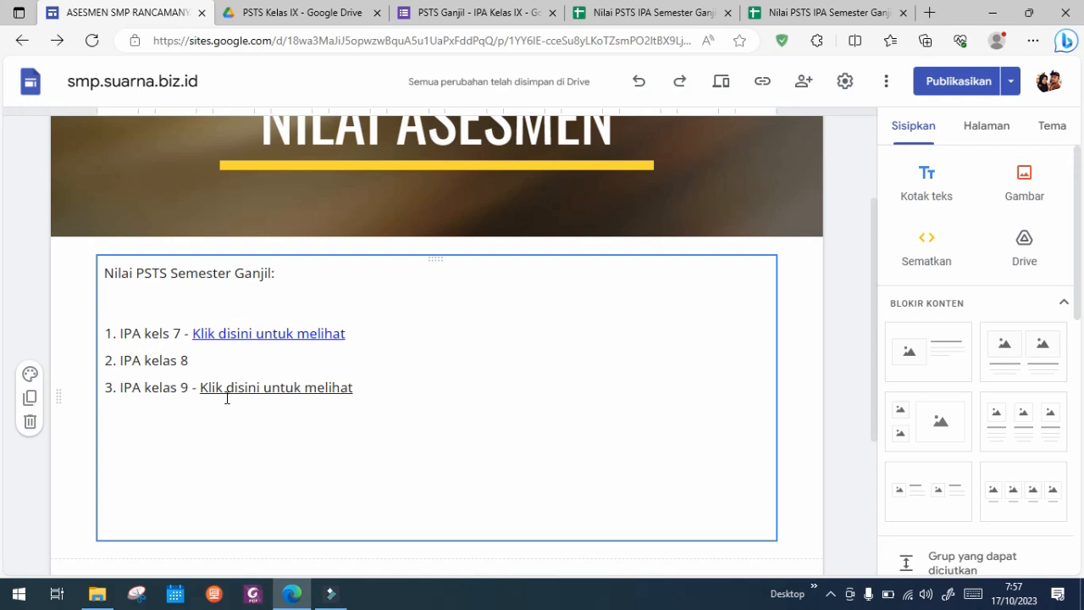
Step: Colour the "Klik disini untuk melihat" link text of the IPA kelas 9 item blue
click(199, 390)
drag(201, 388, 356, 391)
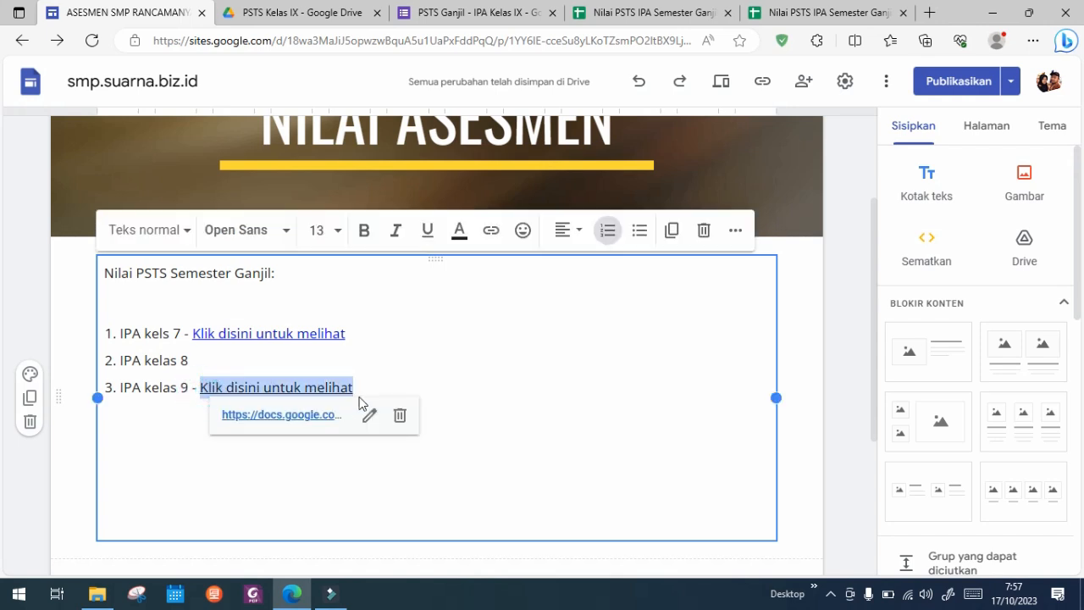
click(459, 231)
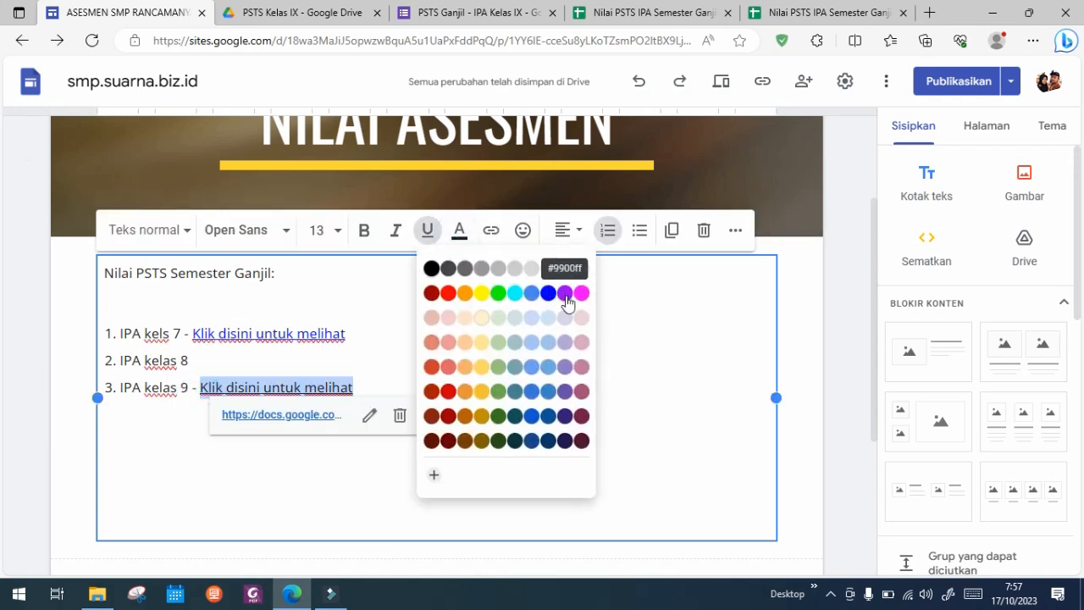
click(548, 293)
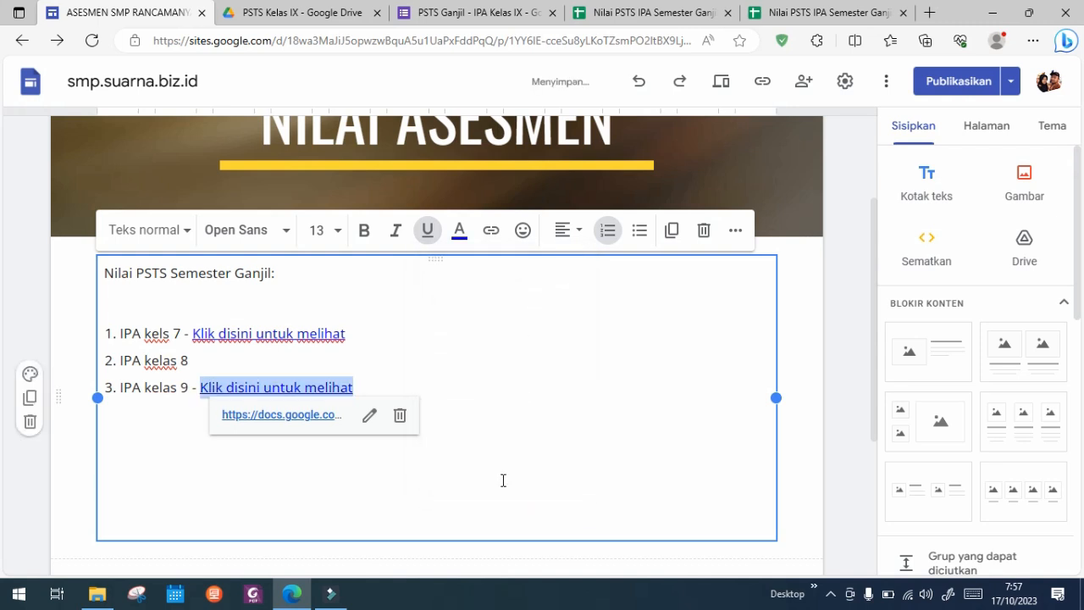
click(503, 480)
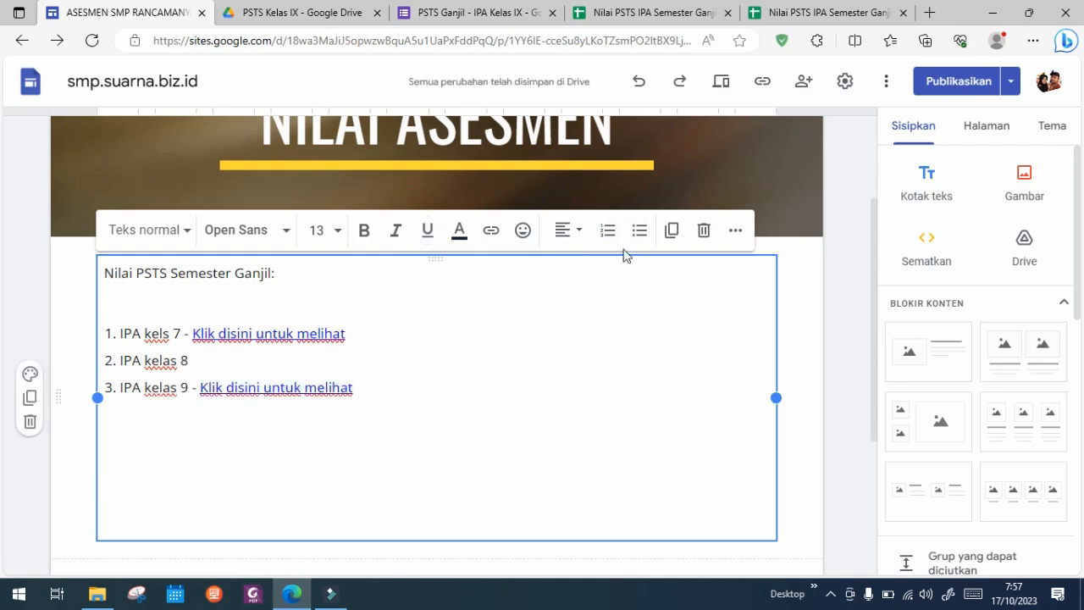
Step: Publish the updated site and preview the NILAI ASESMEN page's list of grade links in phone size
click(927, 82)
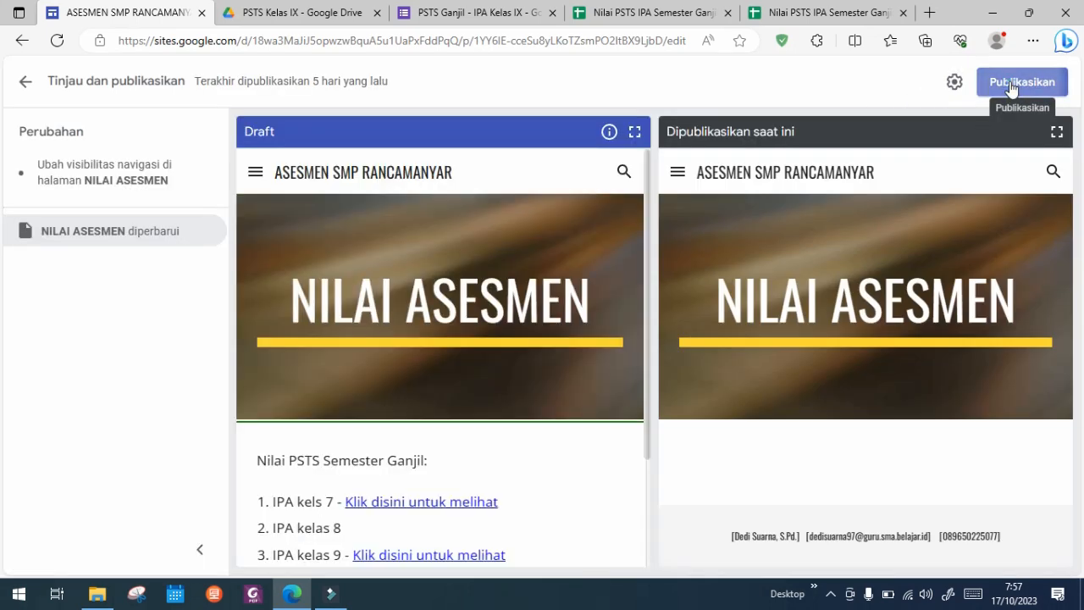
click(1011, 85)
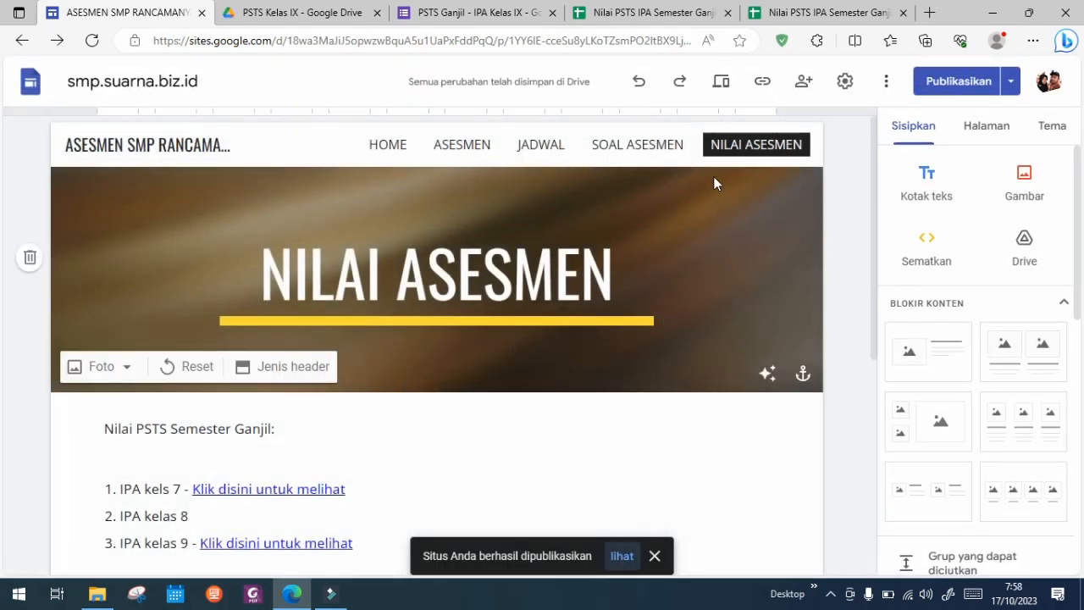
click(730, 81)
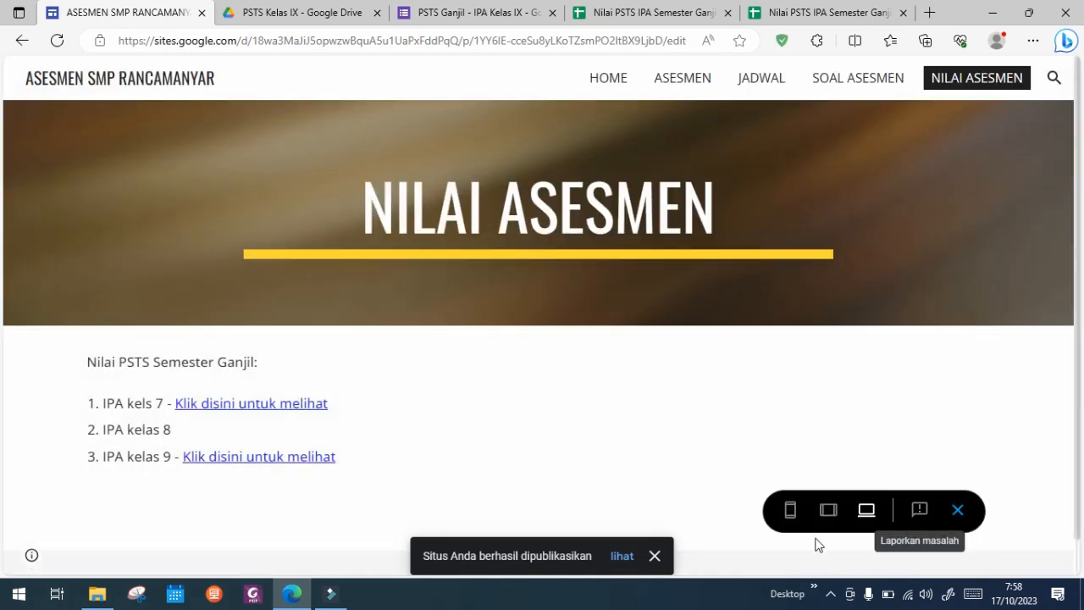
click(789, 512)
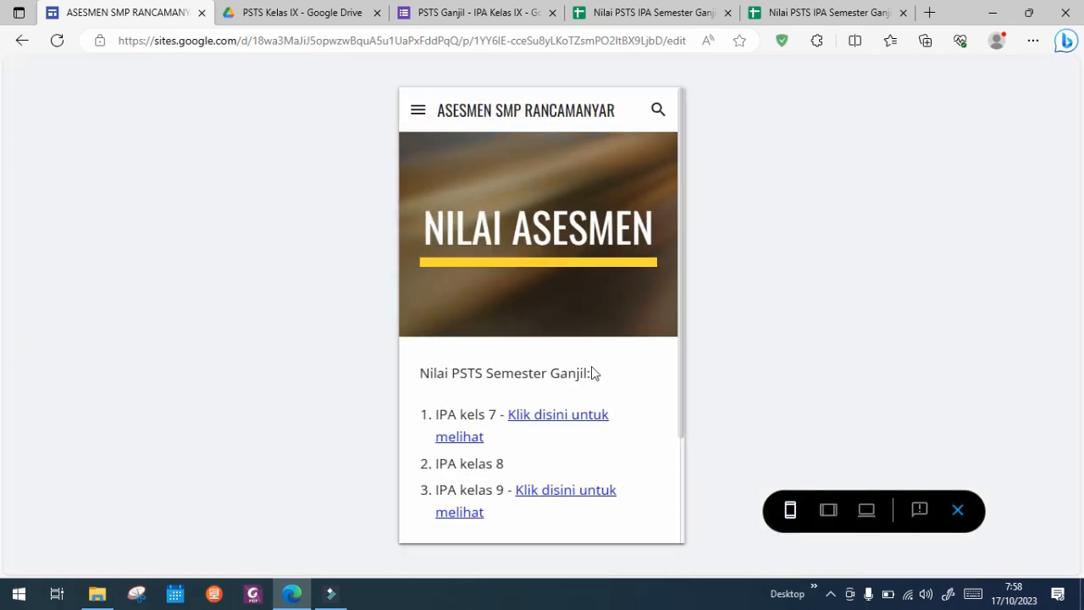
scroll(593, 373, down, 3)
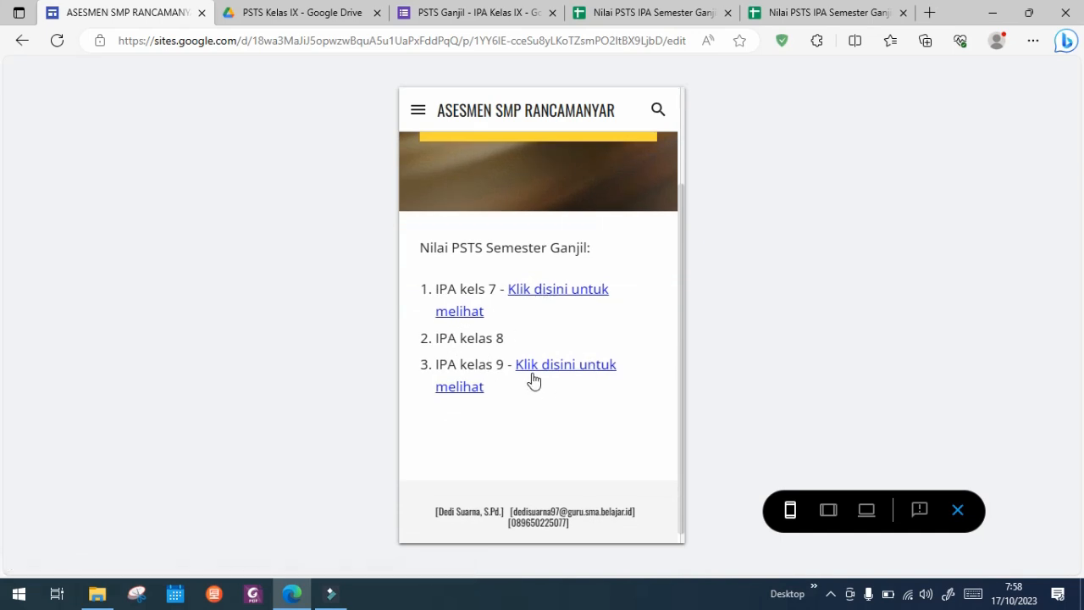
Step: Open the IPA kels 7 link from the preview and examine the classes, grades and the formula in AV16
click(555, 298)
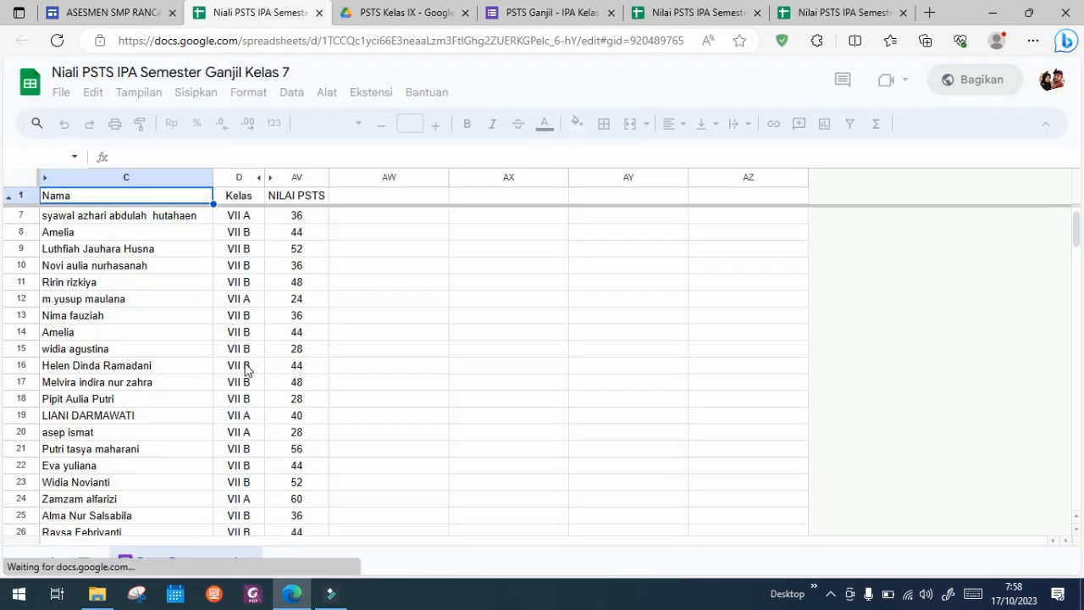
click(245, 370)
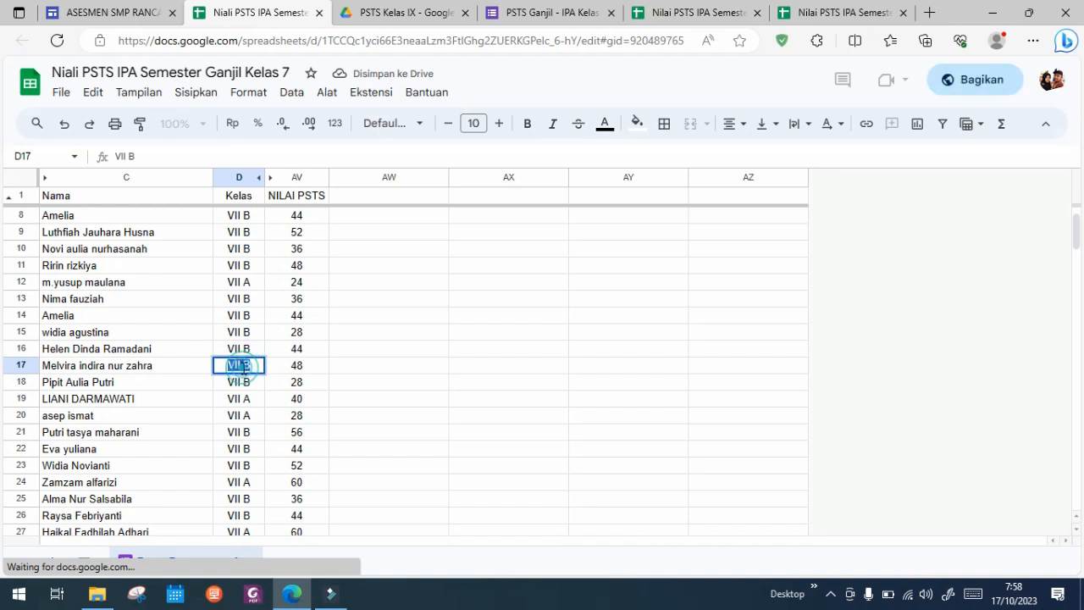
click(296, 355)
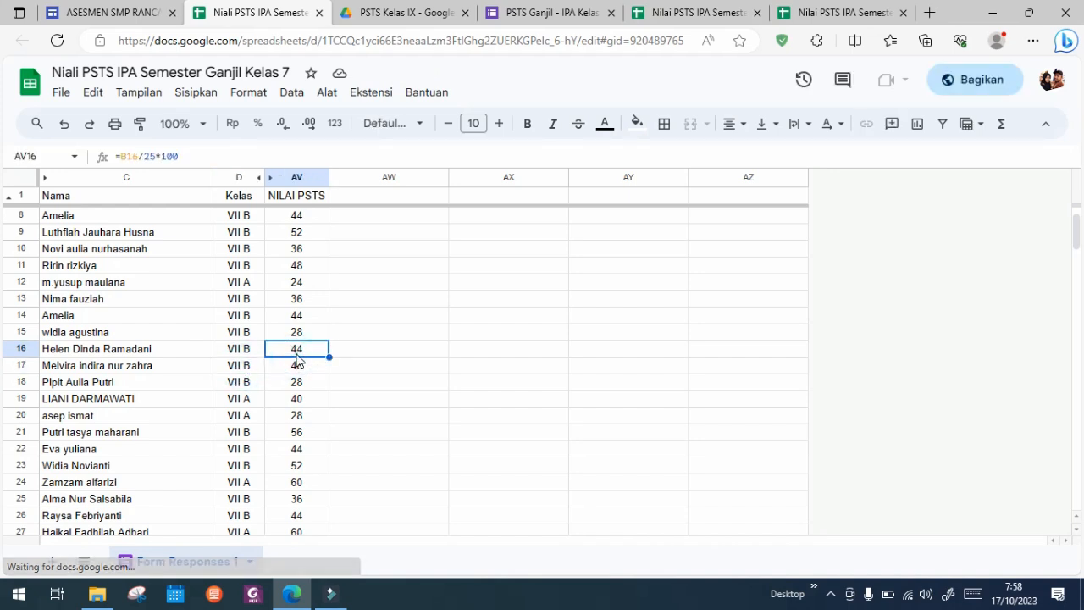
double_click(298, 353)
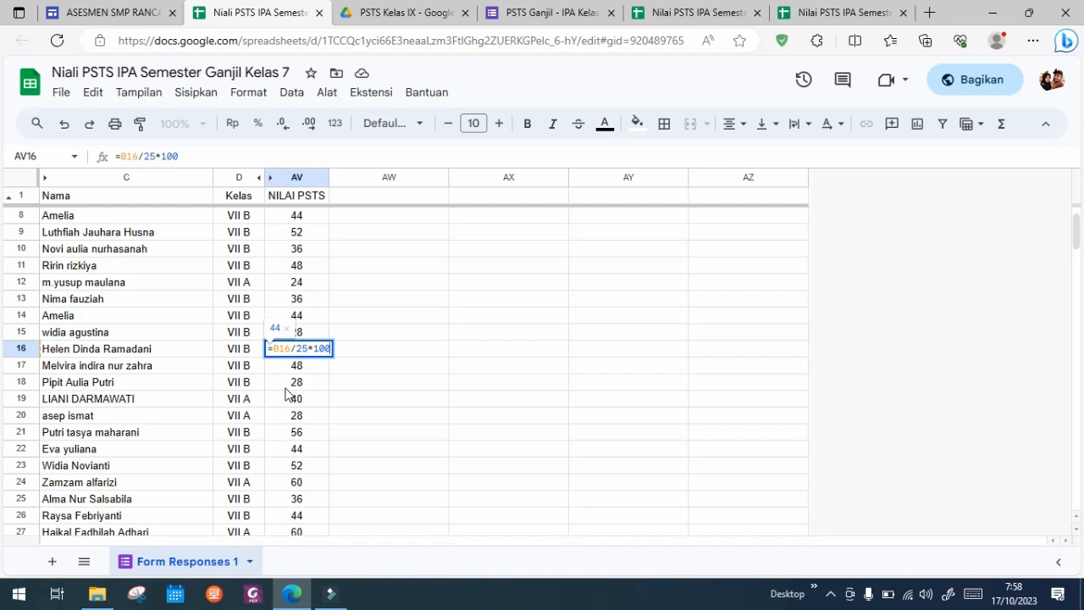
click(297, 381)
click(246, 385)
click(409, 335)
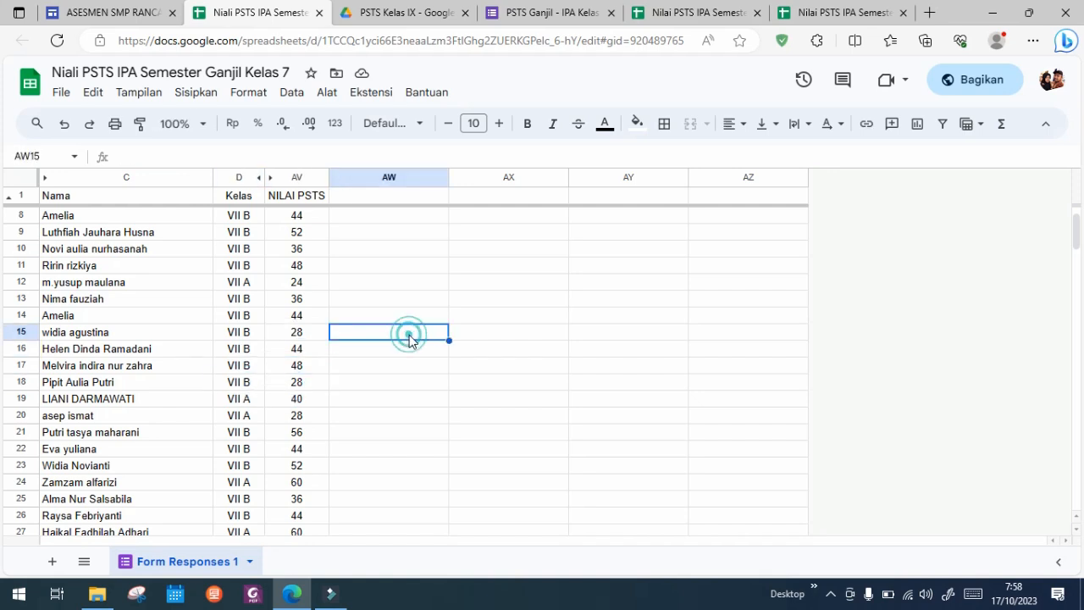
Step: Close the class 7 grades spreadsheet and switch to the responses of the PSTS Ganjil - IPA Kelas IX form
click(101, 14)
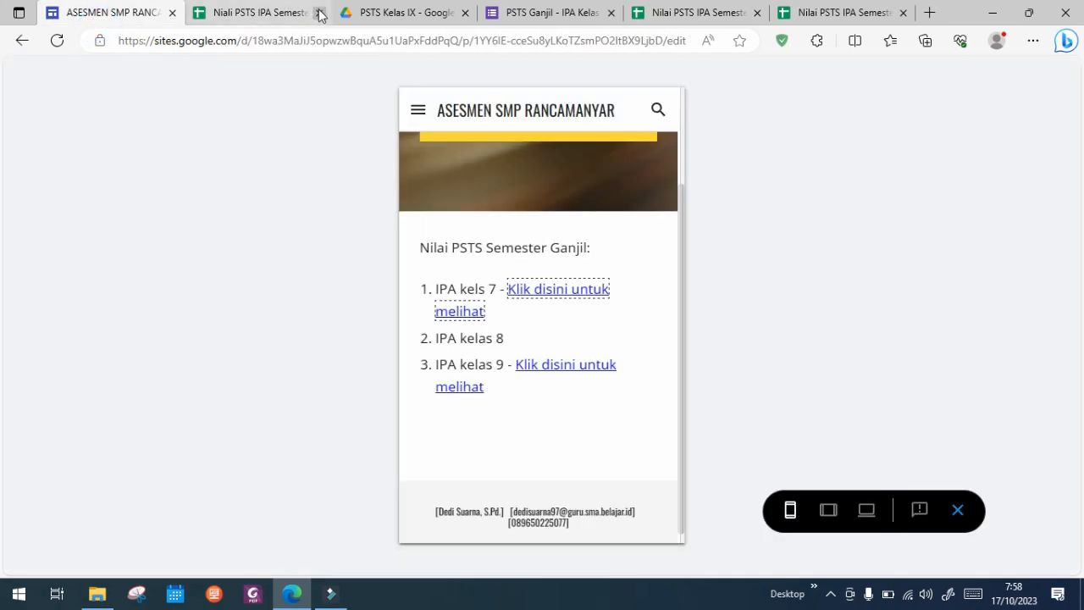
click(279, 13)
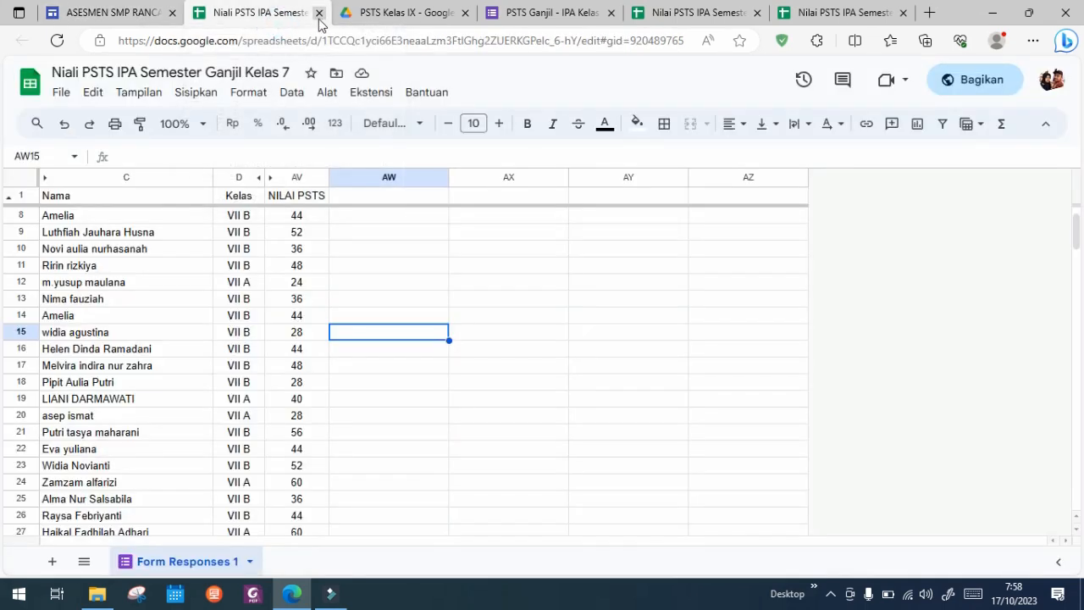
click(319, 12)
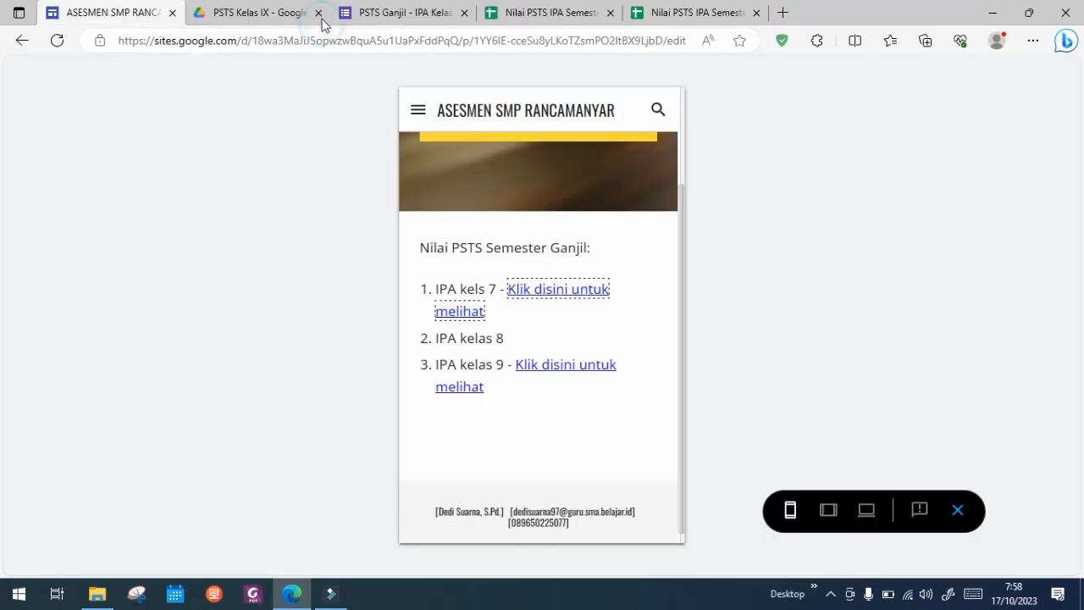
click(292, 15)
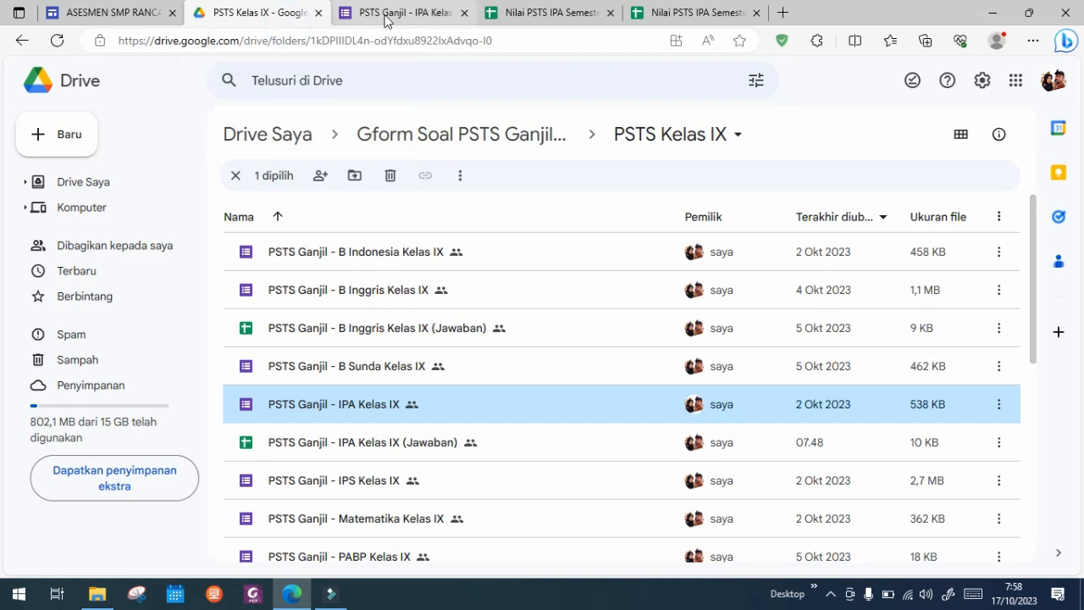
click(424, 19)
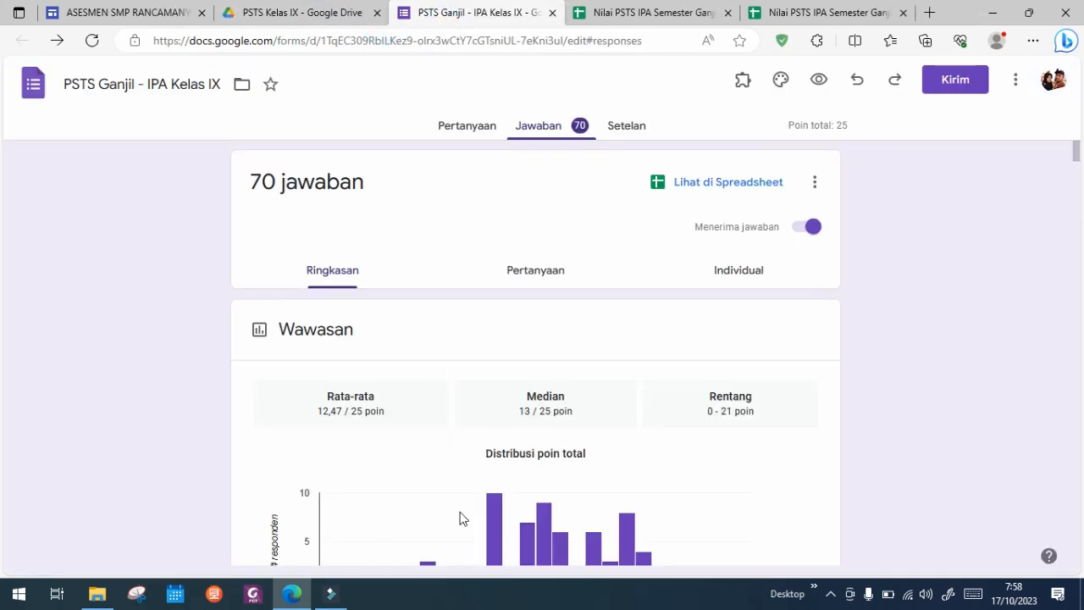